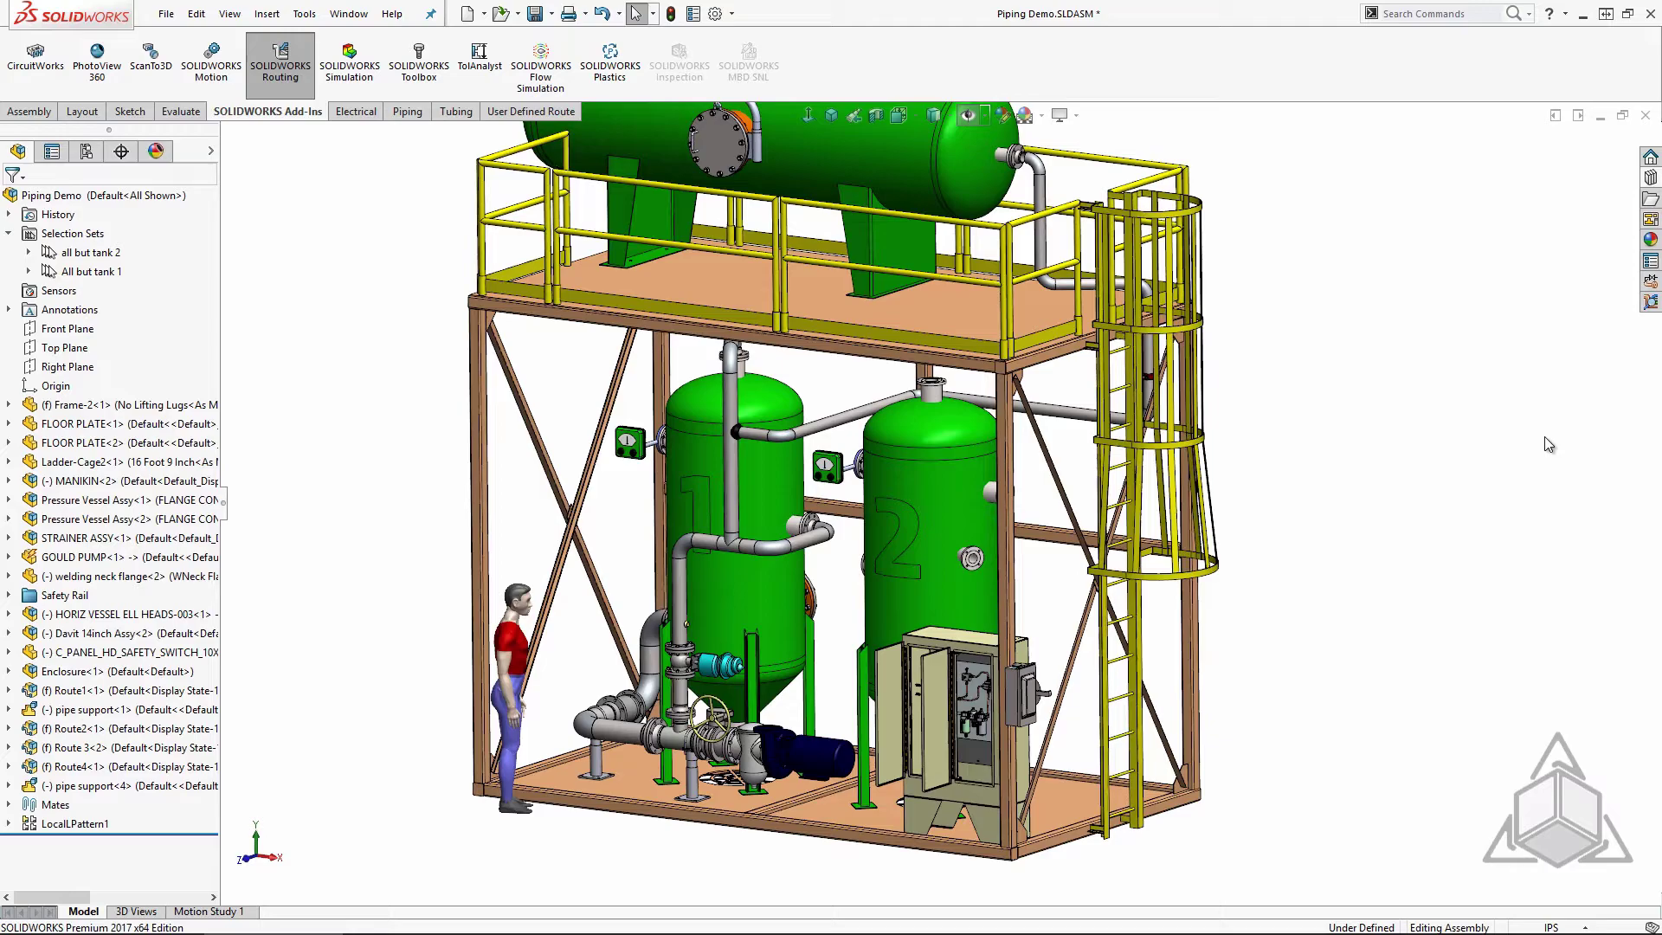
Step: Hide tank 1 together with its flange, the valve beneath it and the brown frame
middle_click_drag(1370, 688, 1547, 679)
scroll(1196, 747, "down", 5)
middle_click_drag(1196, 747, 1126, 235)
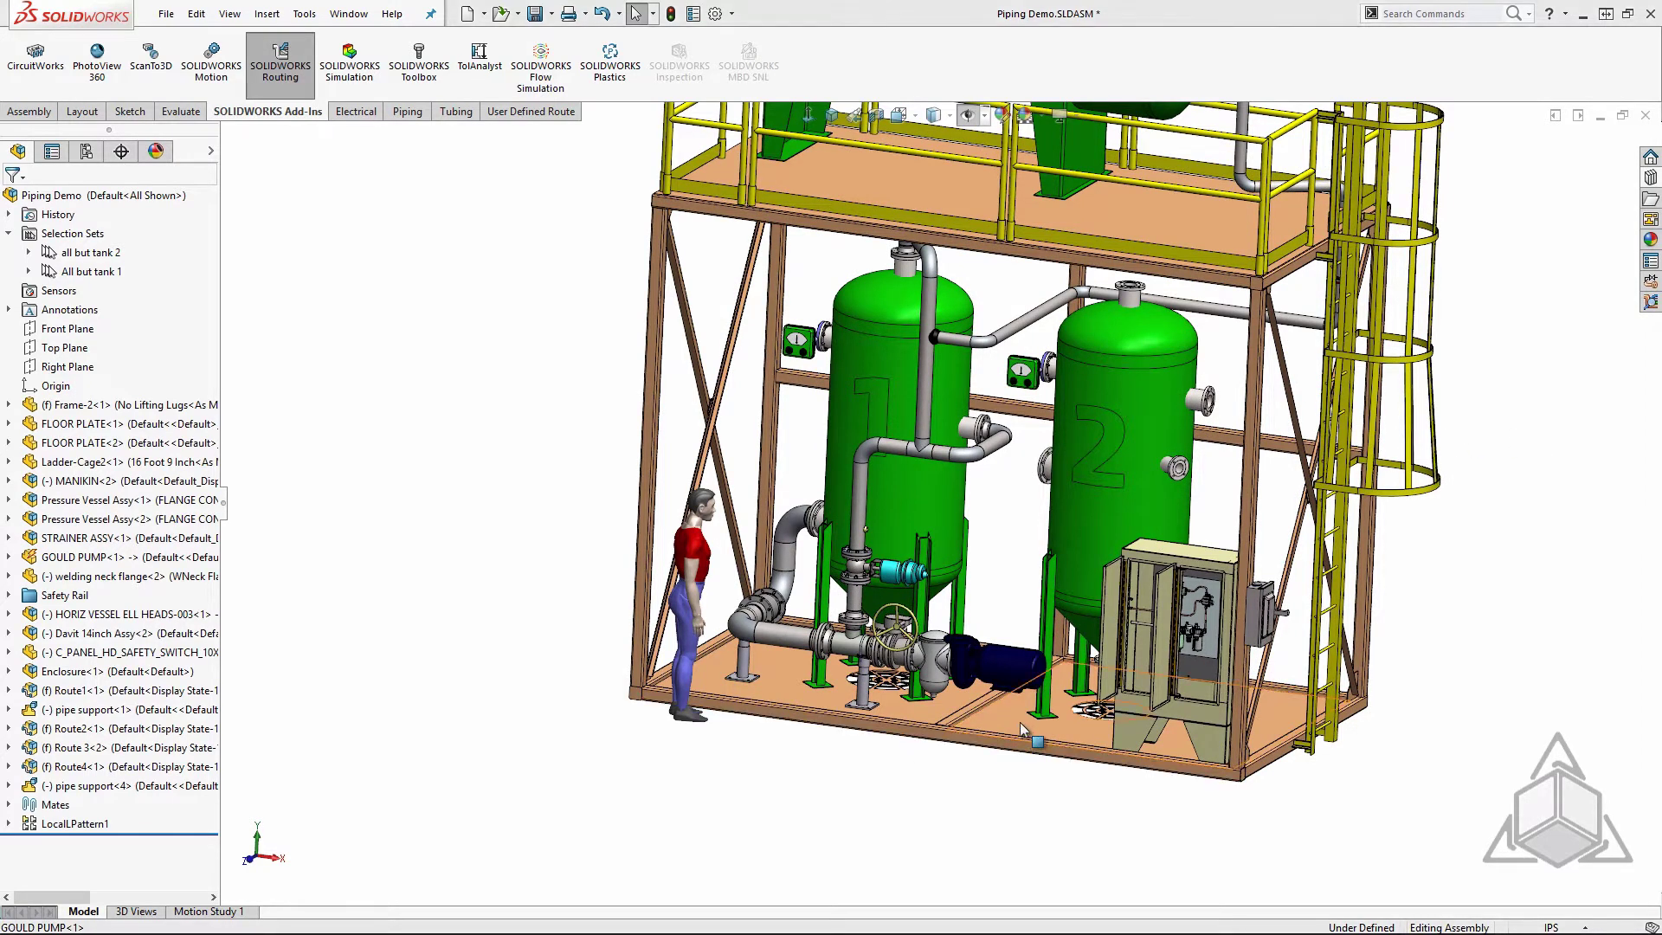
right_click(922, 359)
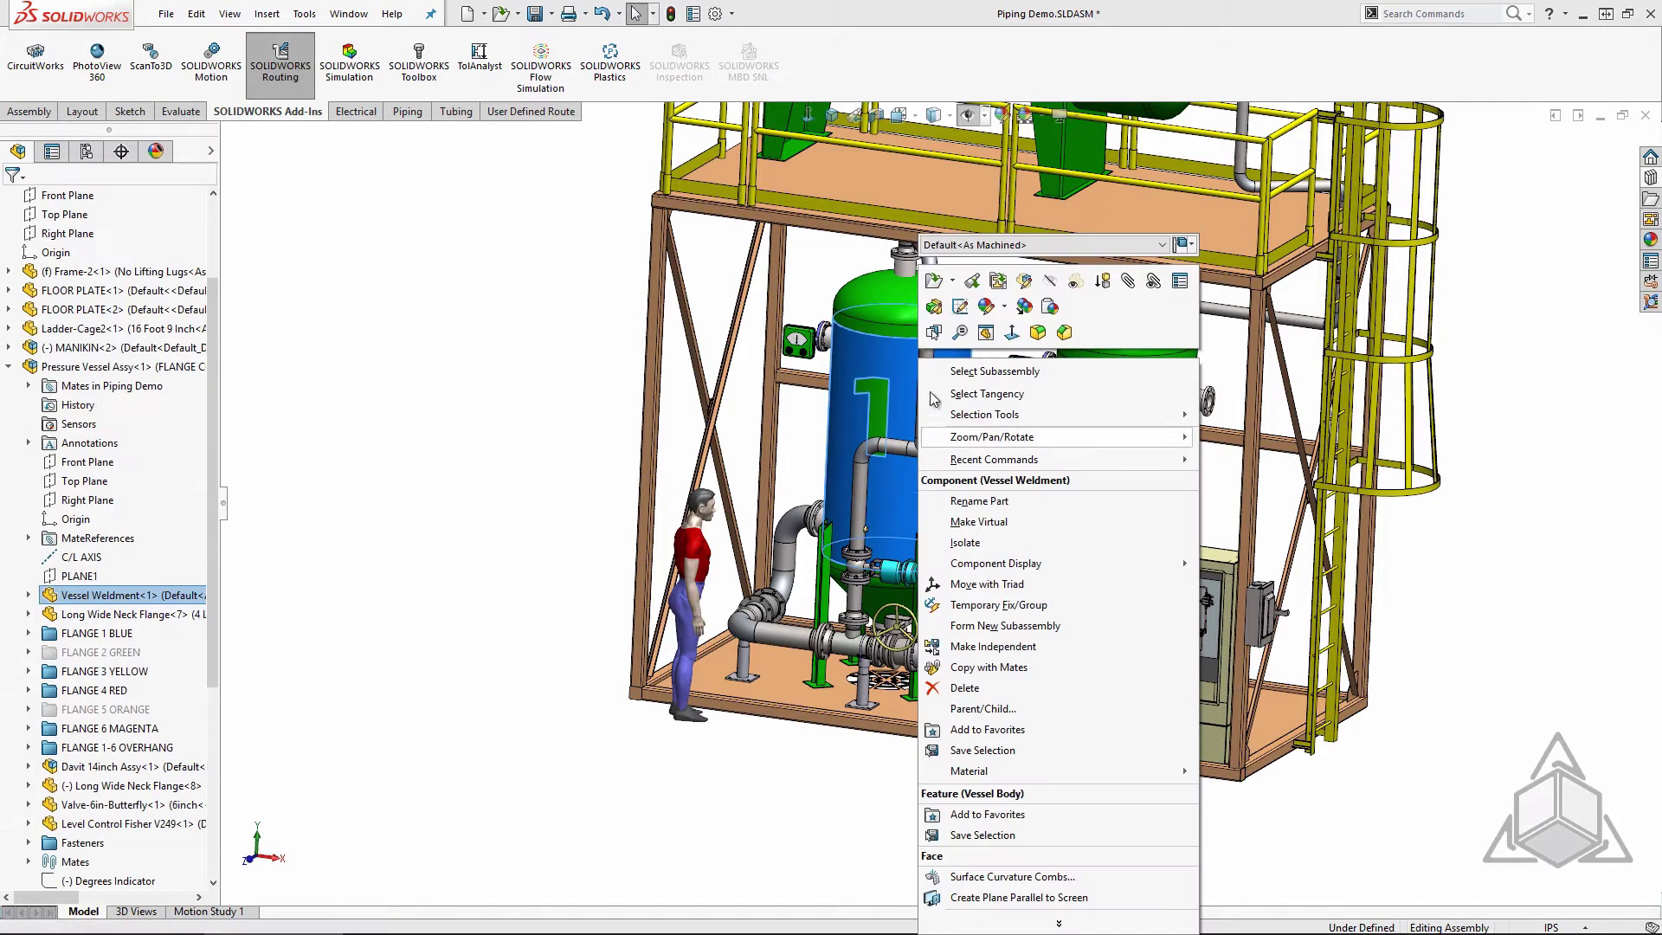
left_click(1076, 281)
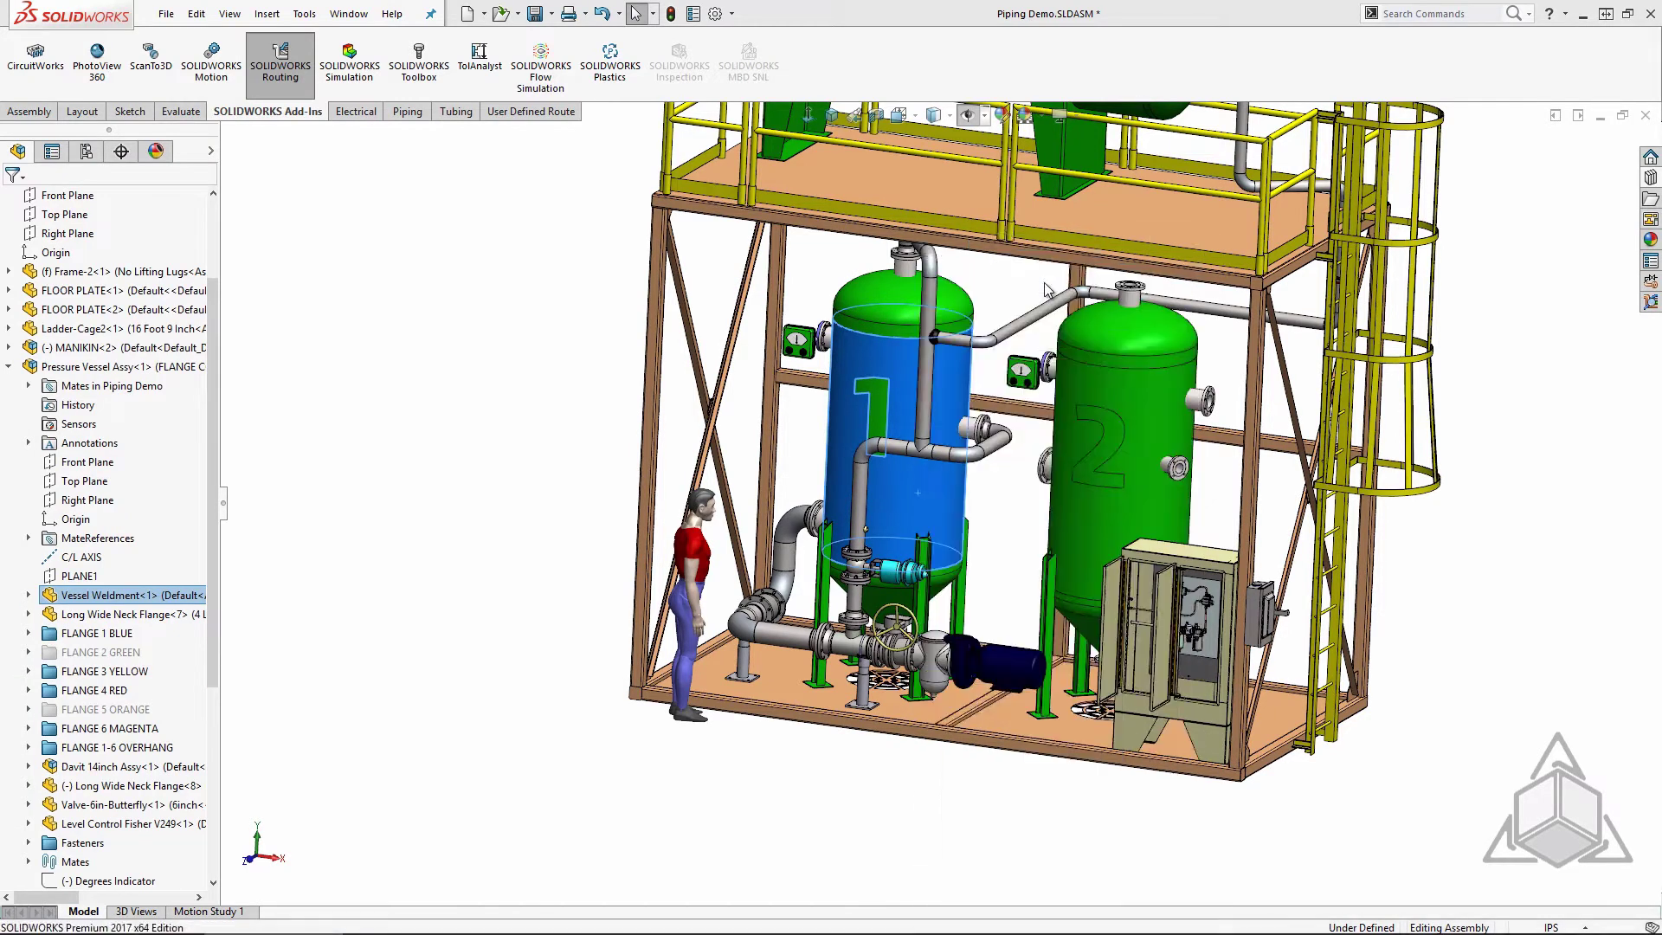
key("Tab")
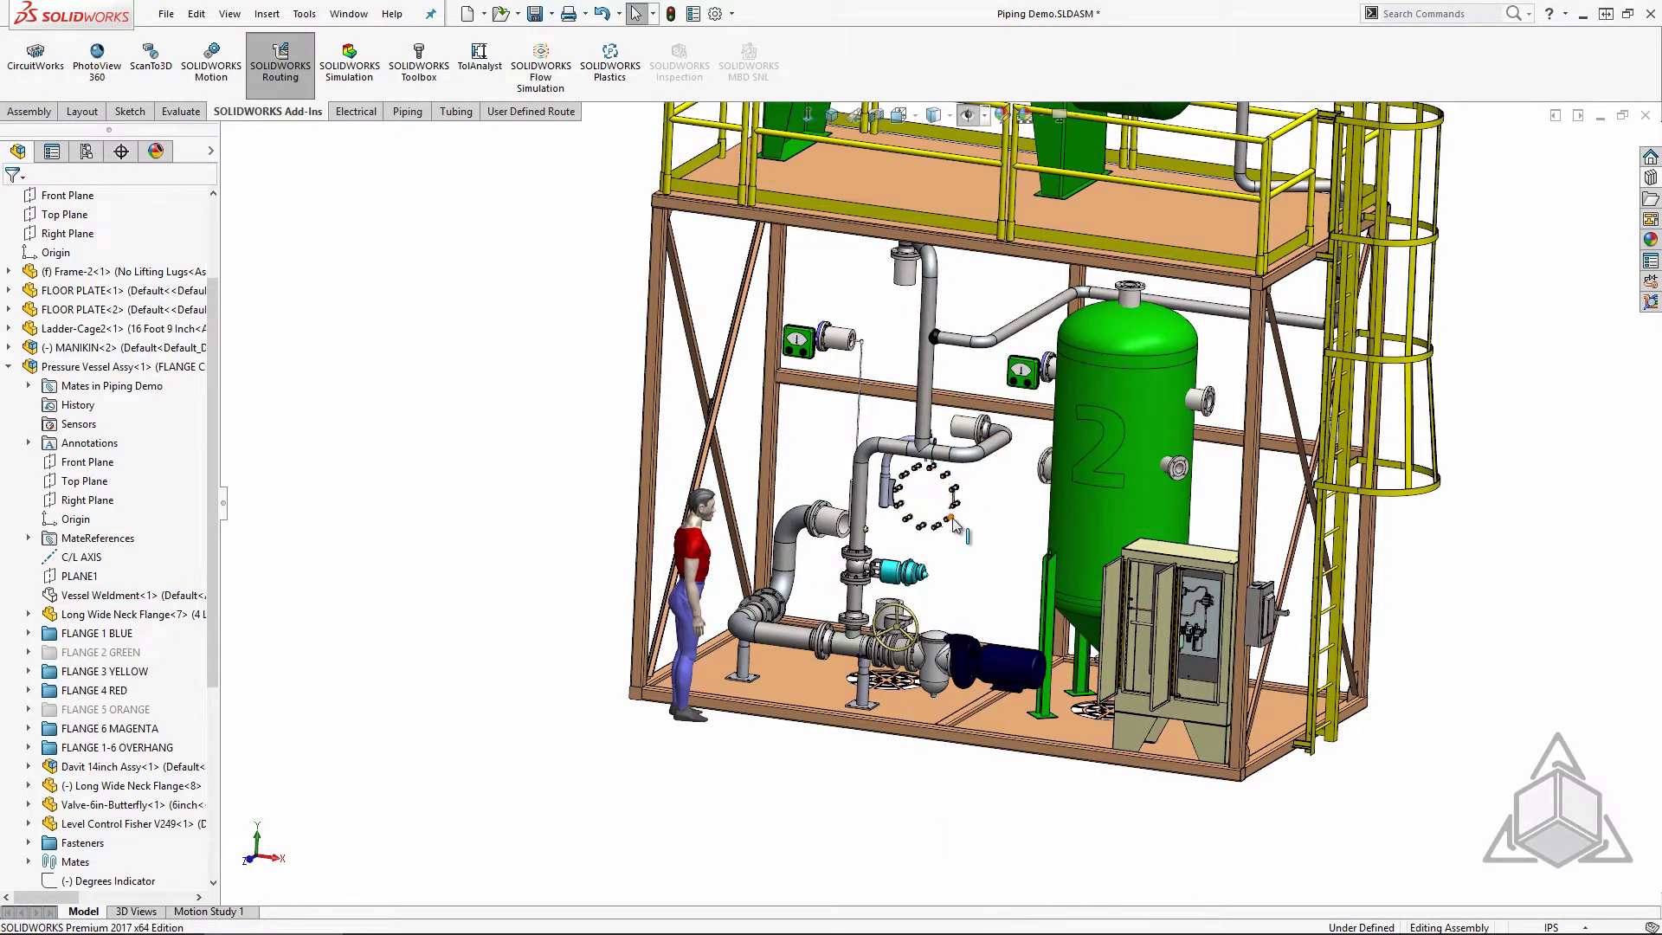
key("Tab")
key("Tab")
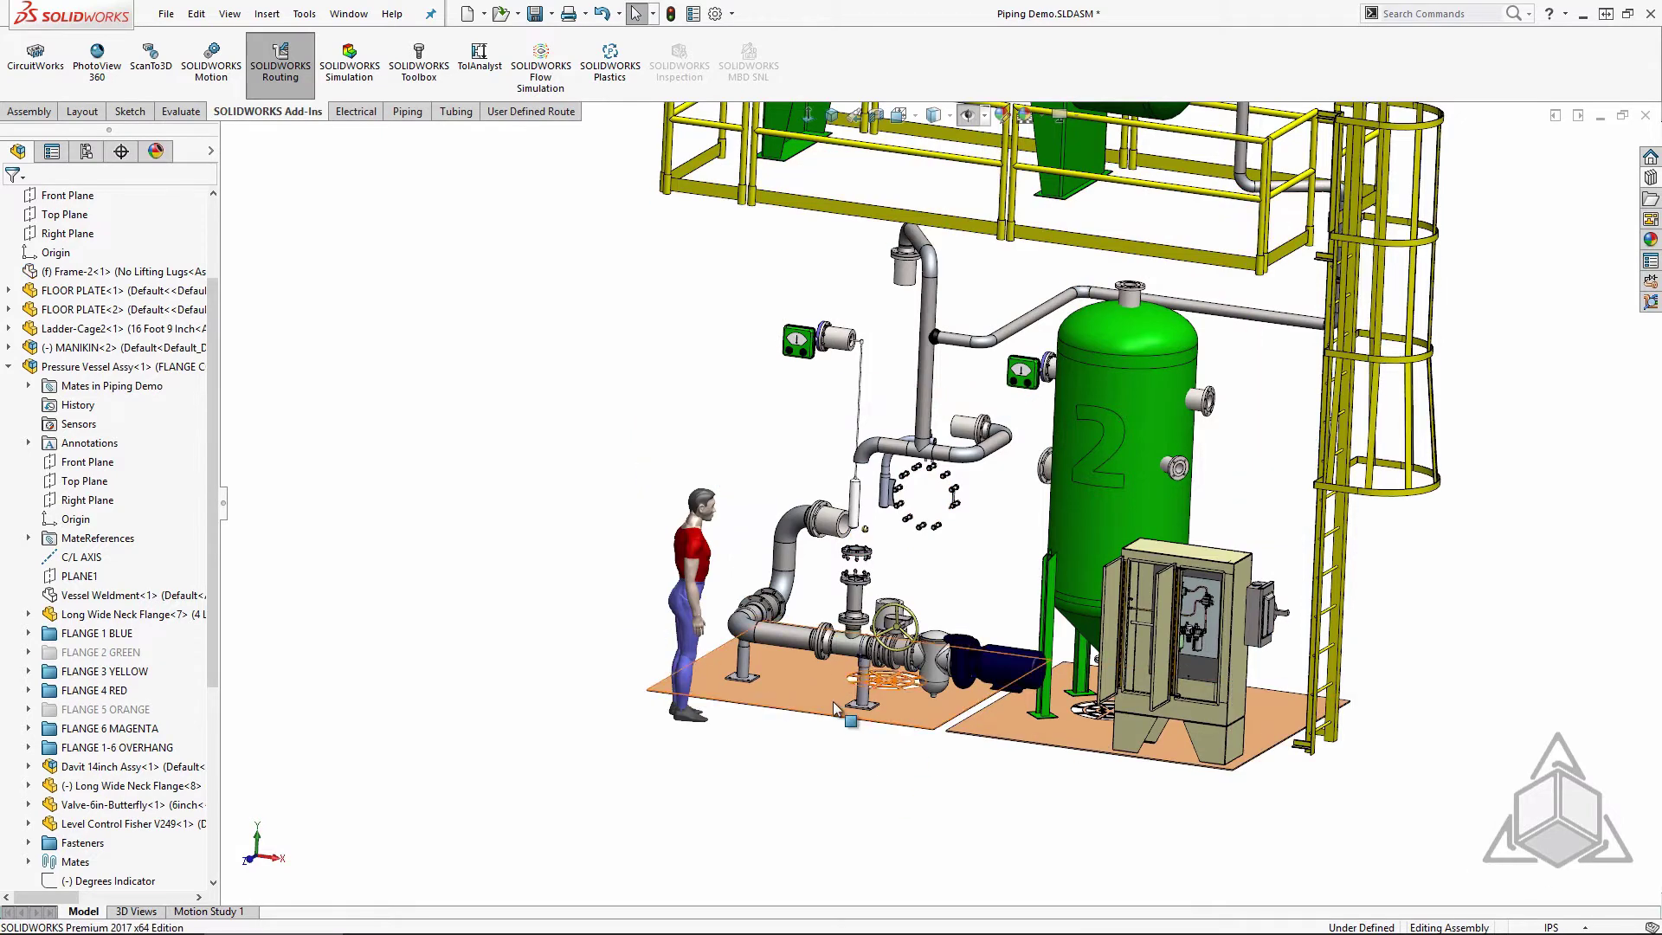
Step: Undo the hide actions to bring back all components, then clear the selection
left_click(619, 13)
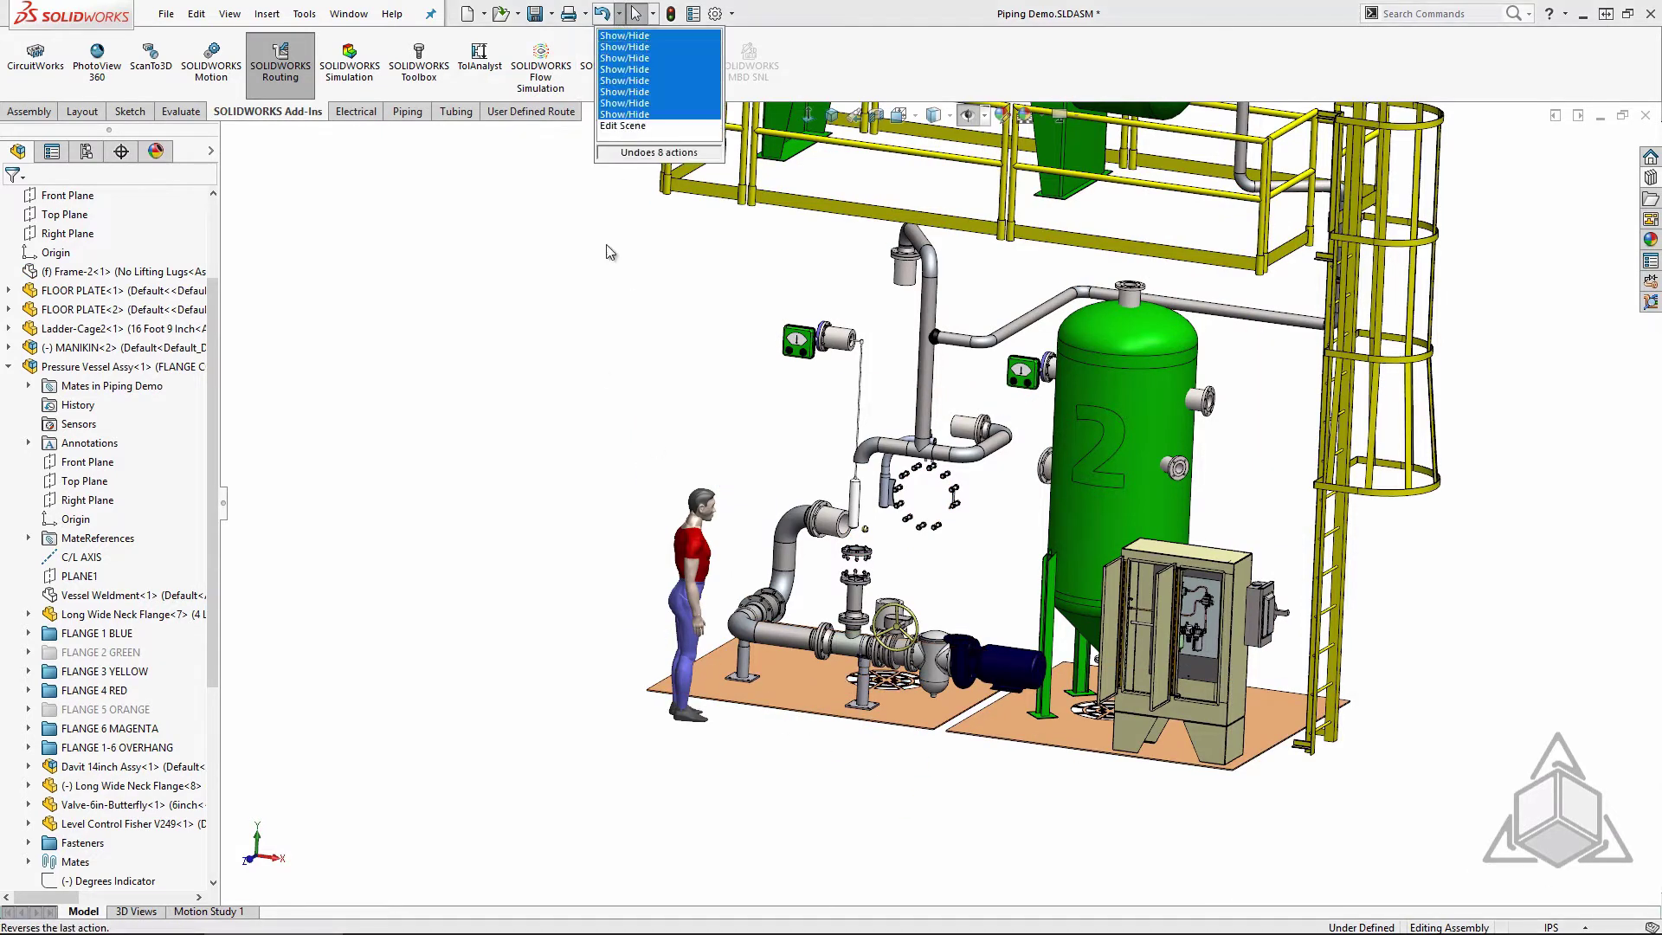
left_click(640, 138)
left_click(95, 366)
left_click(8, 366)
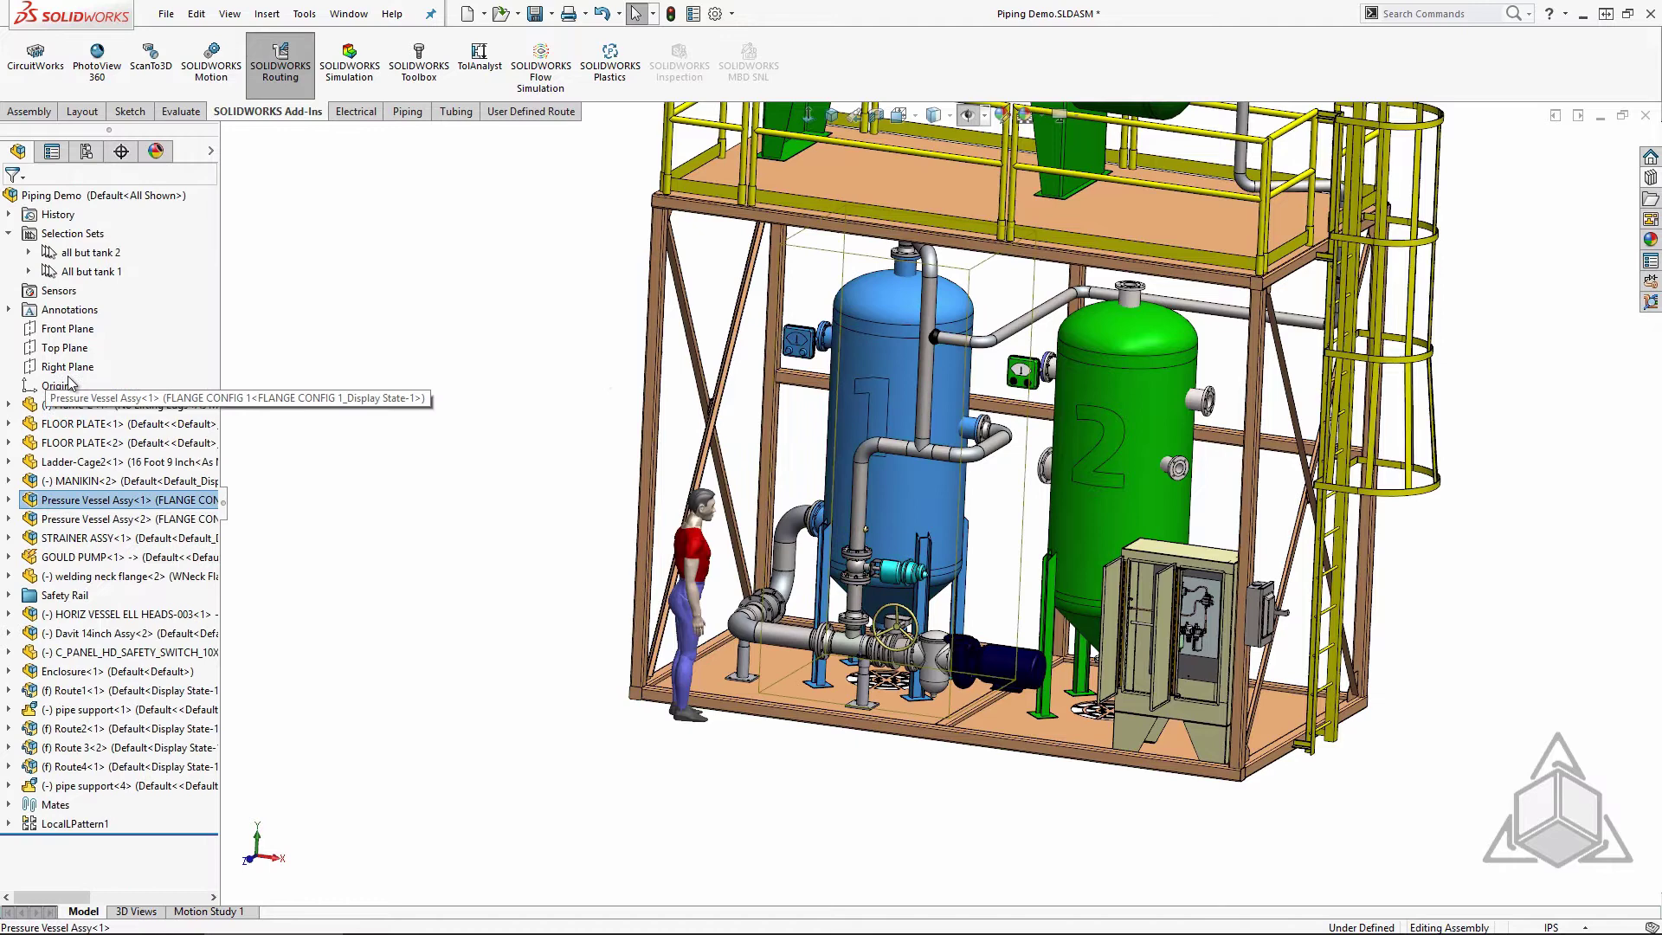
left_click(80, 252)
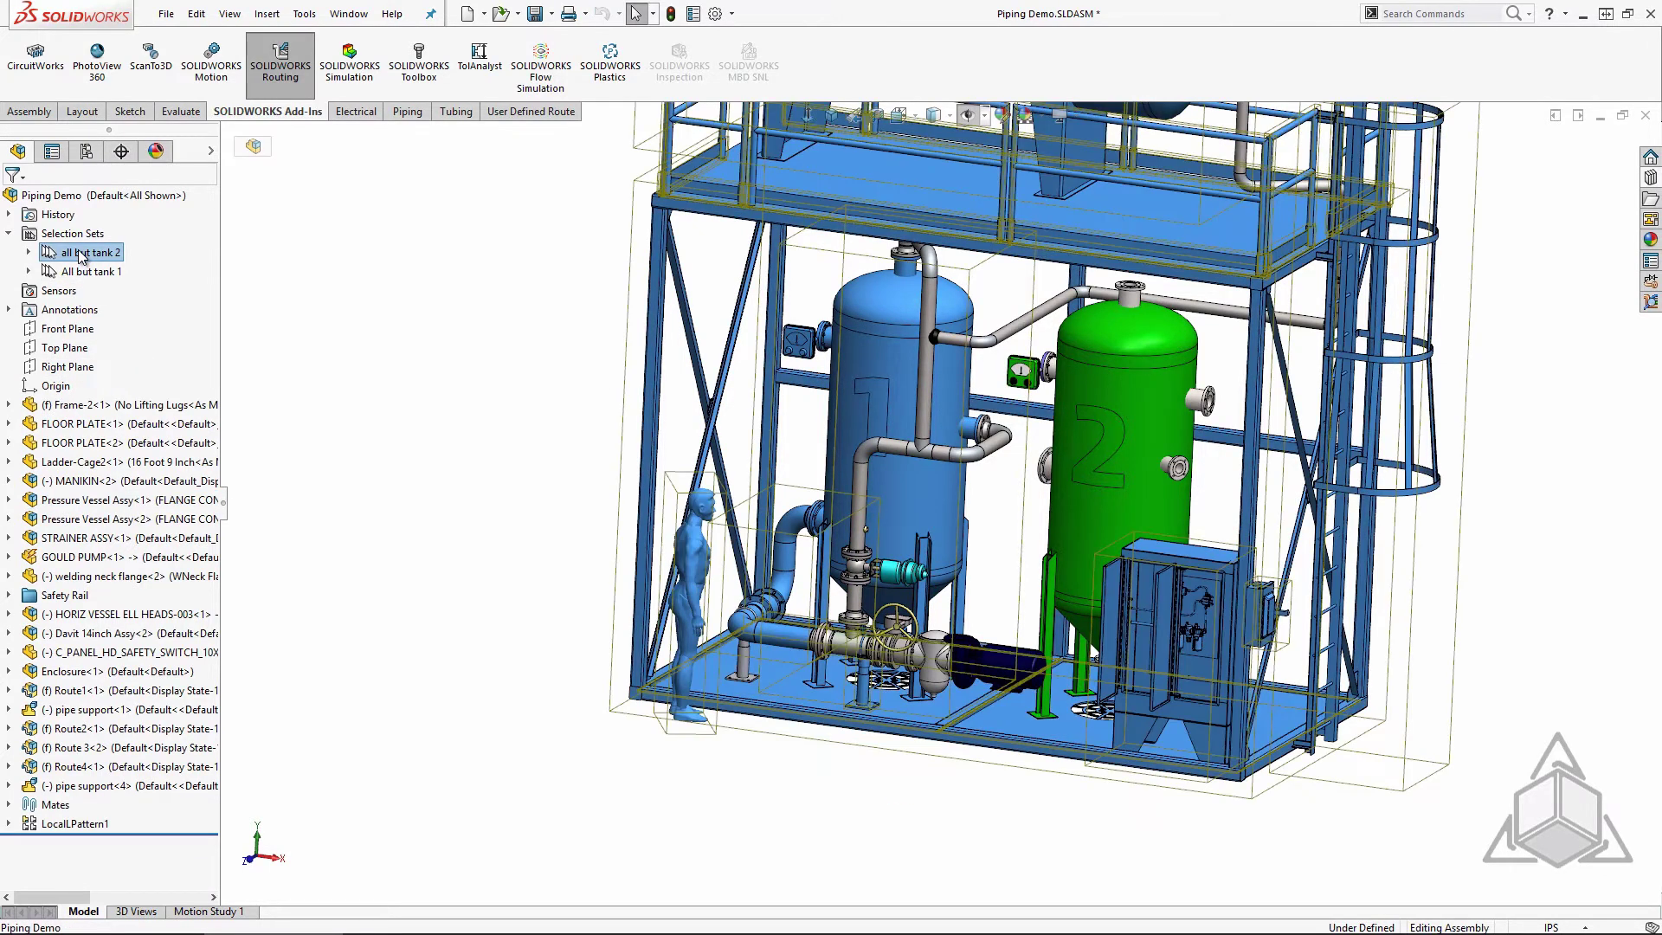
key("Escape")
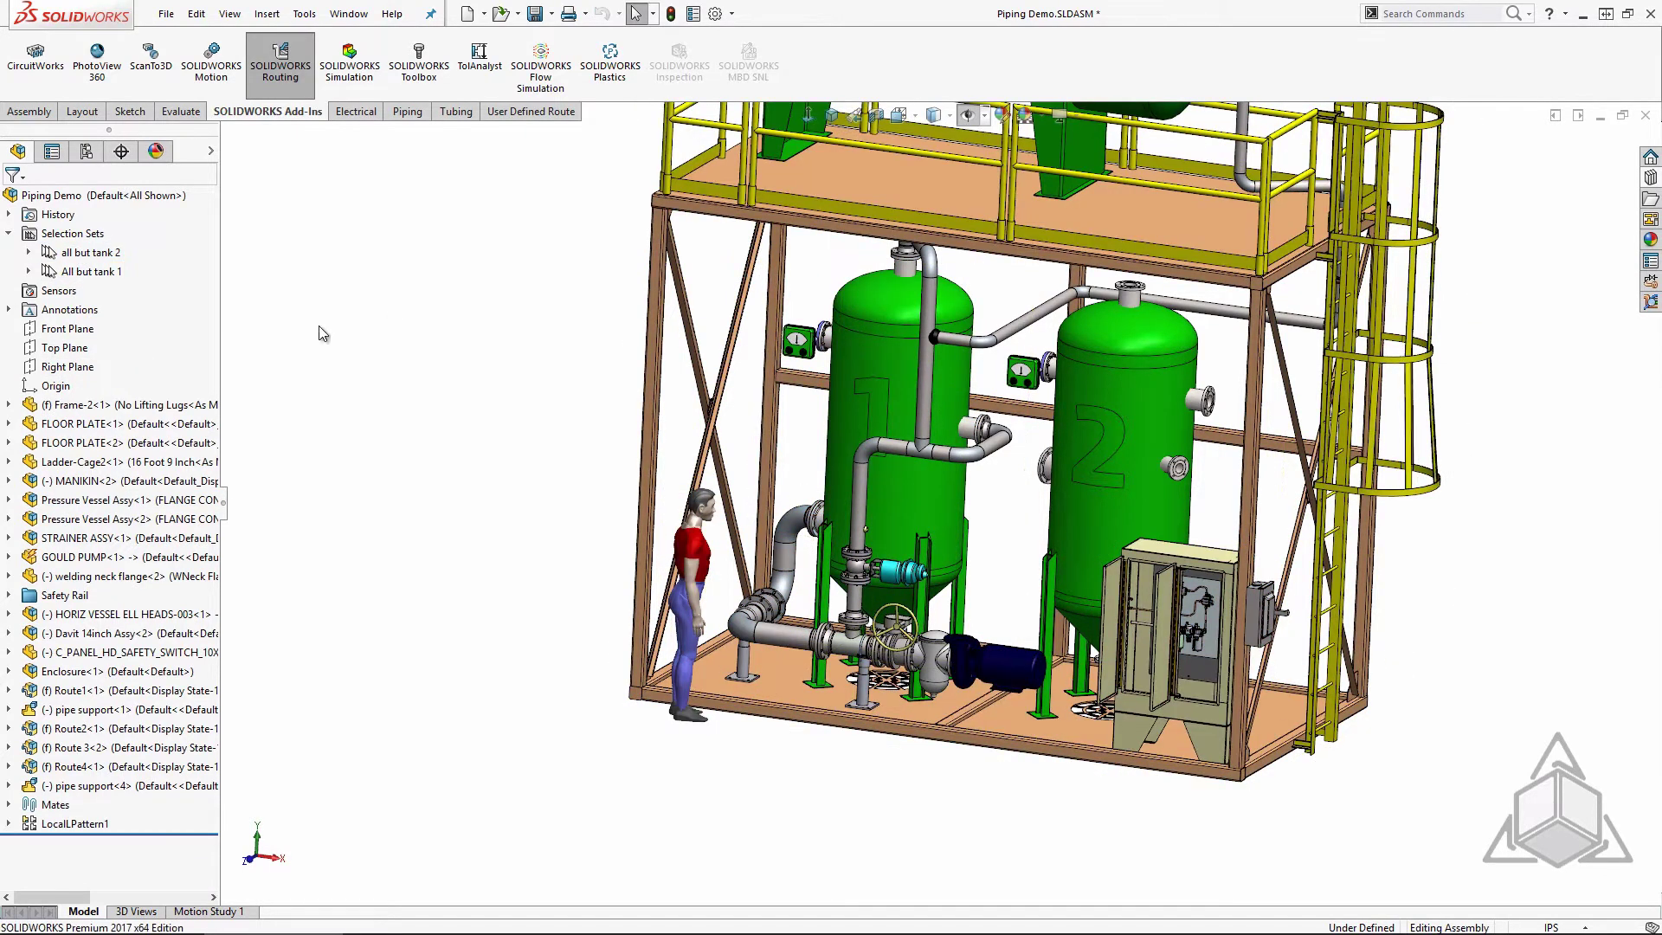
Step: Save Frame-2, both FLOOR PLATEs, Ladder-Cage2 and MANIKIN as a new selection set
left_click(129, 405)
left_click(121, 424, "ctrl")
left_click(121, 443, "ctrl")
left_click(121, 462, "ctrl")
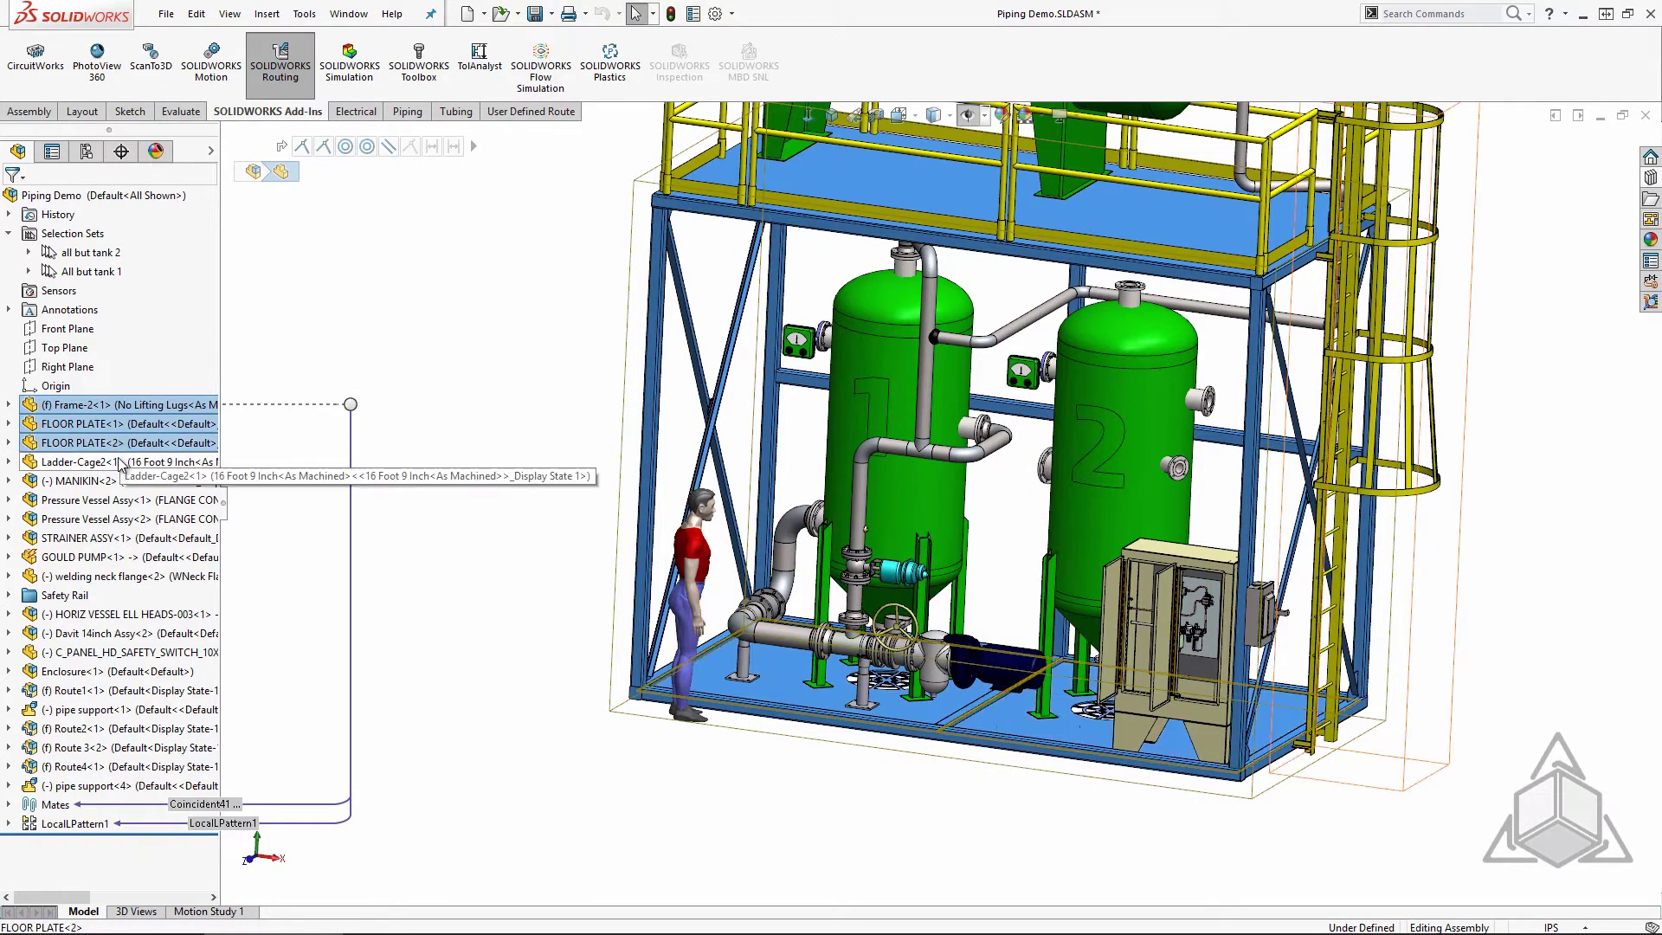
left_click(121, 482, "ctrl")
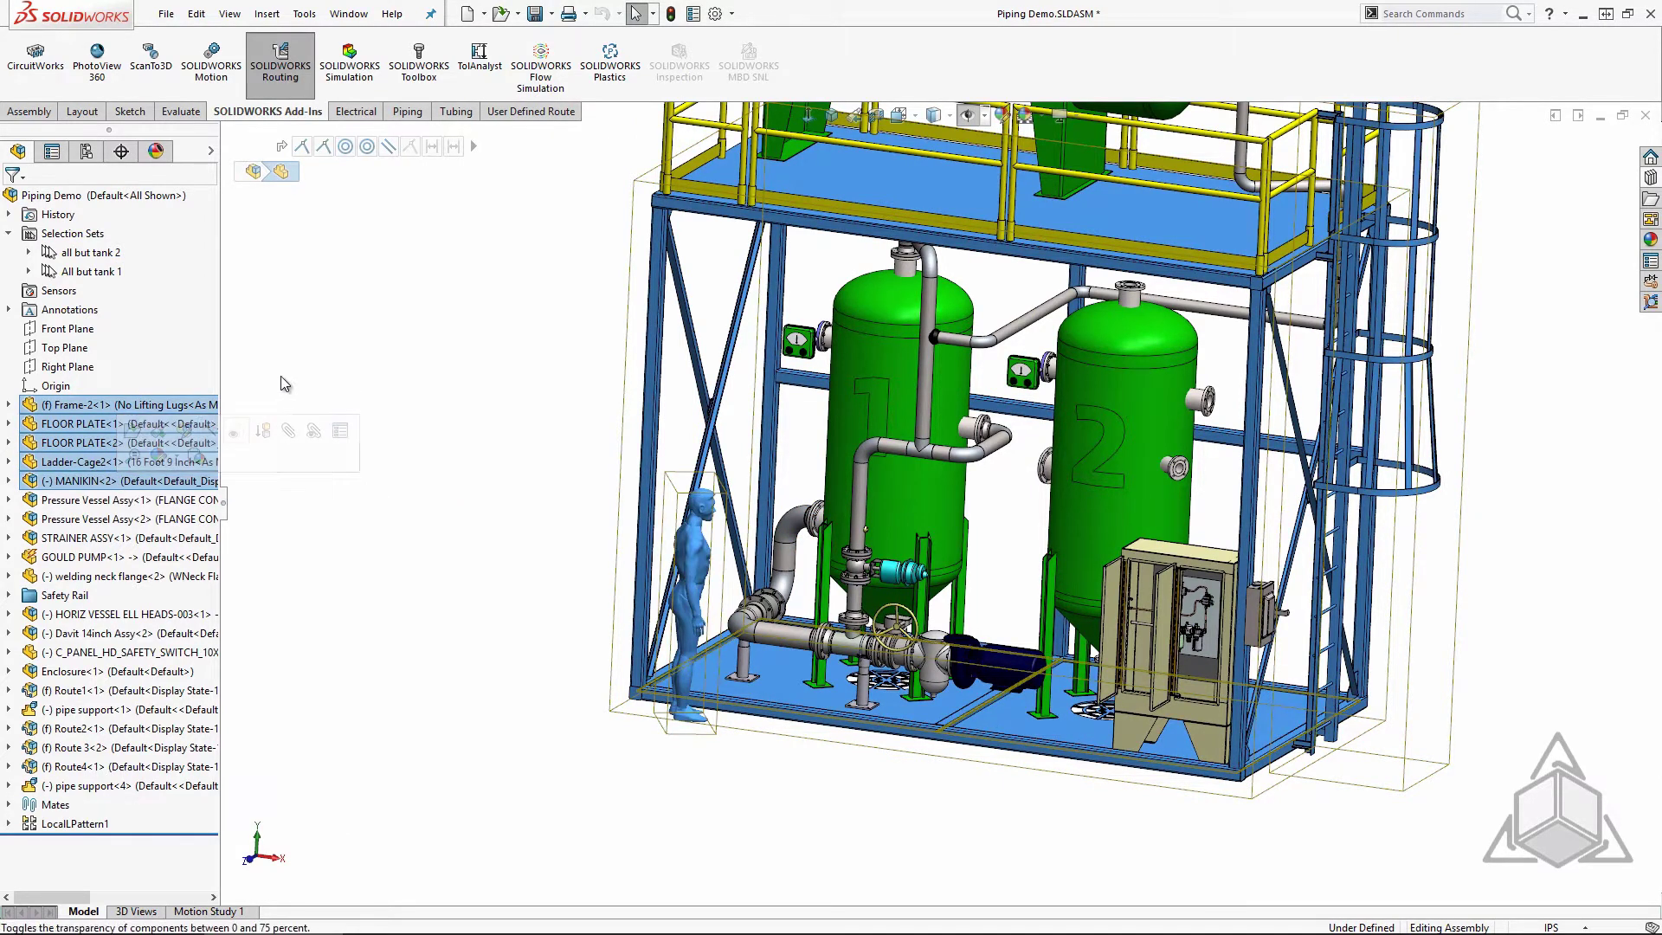
right_click(172, 410)
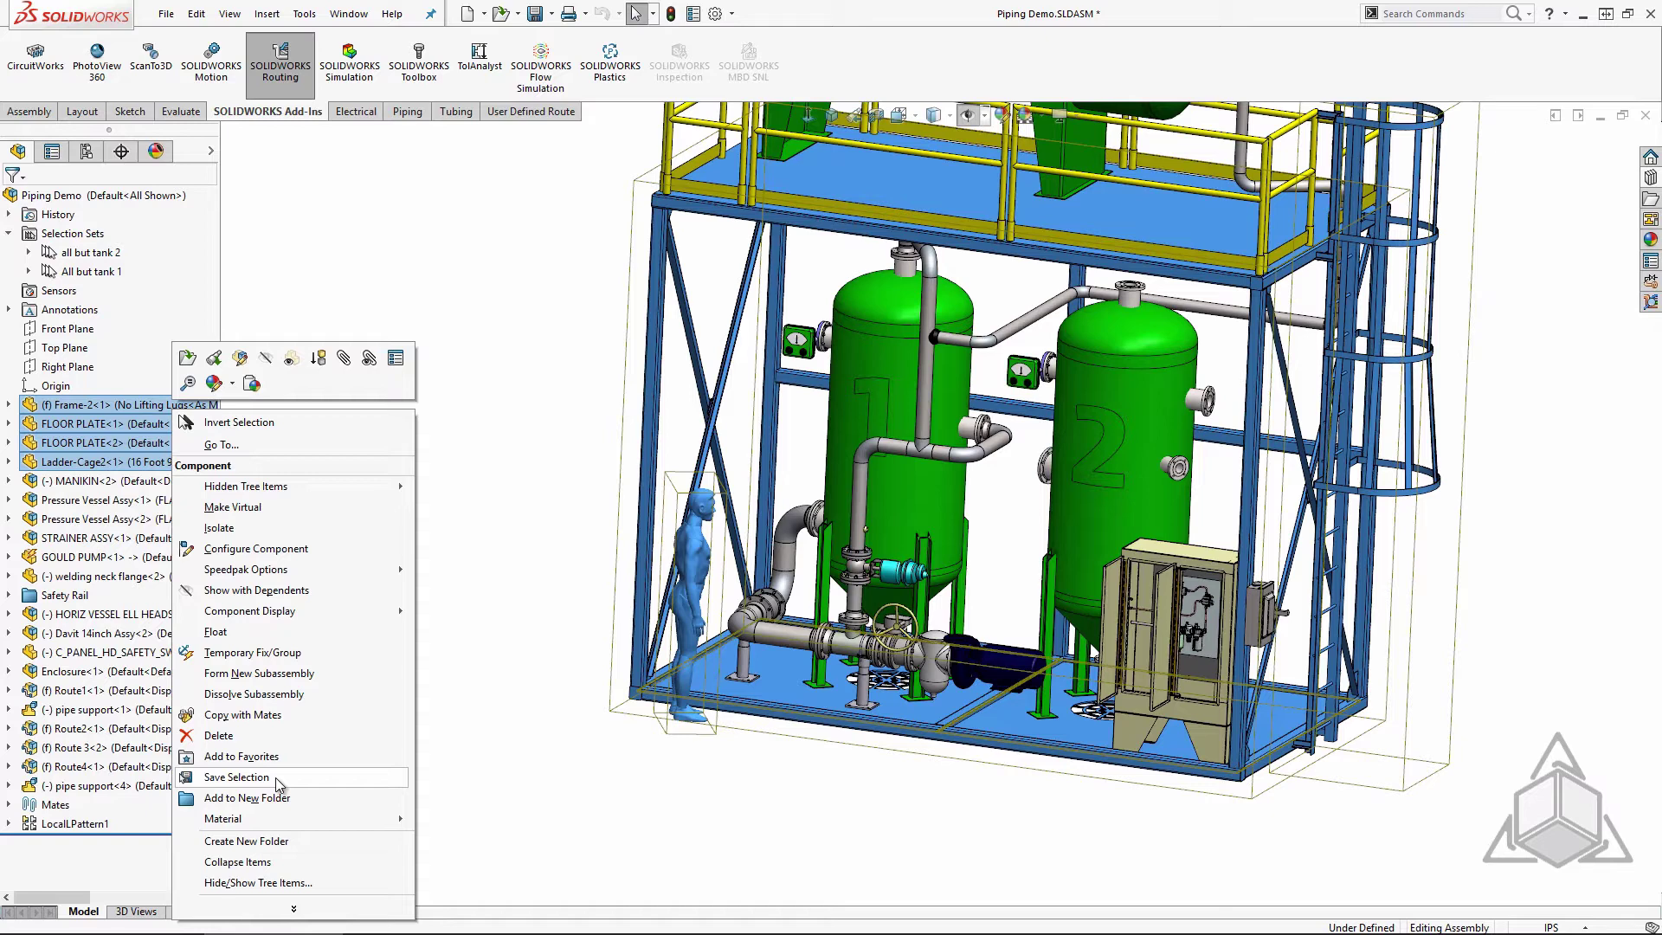
left_click(277, 778)
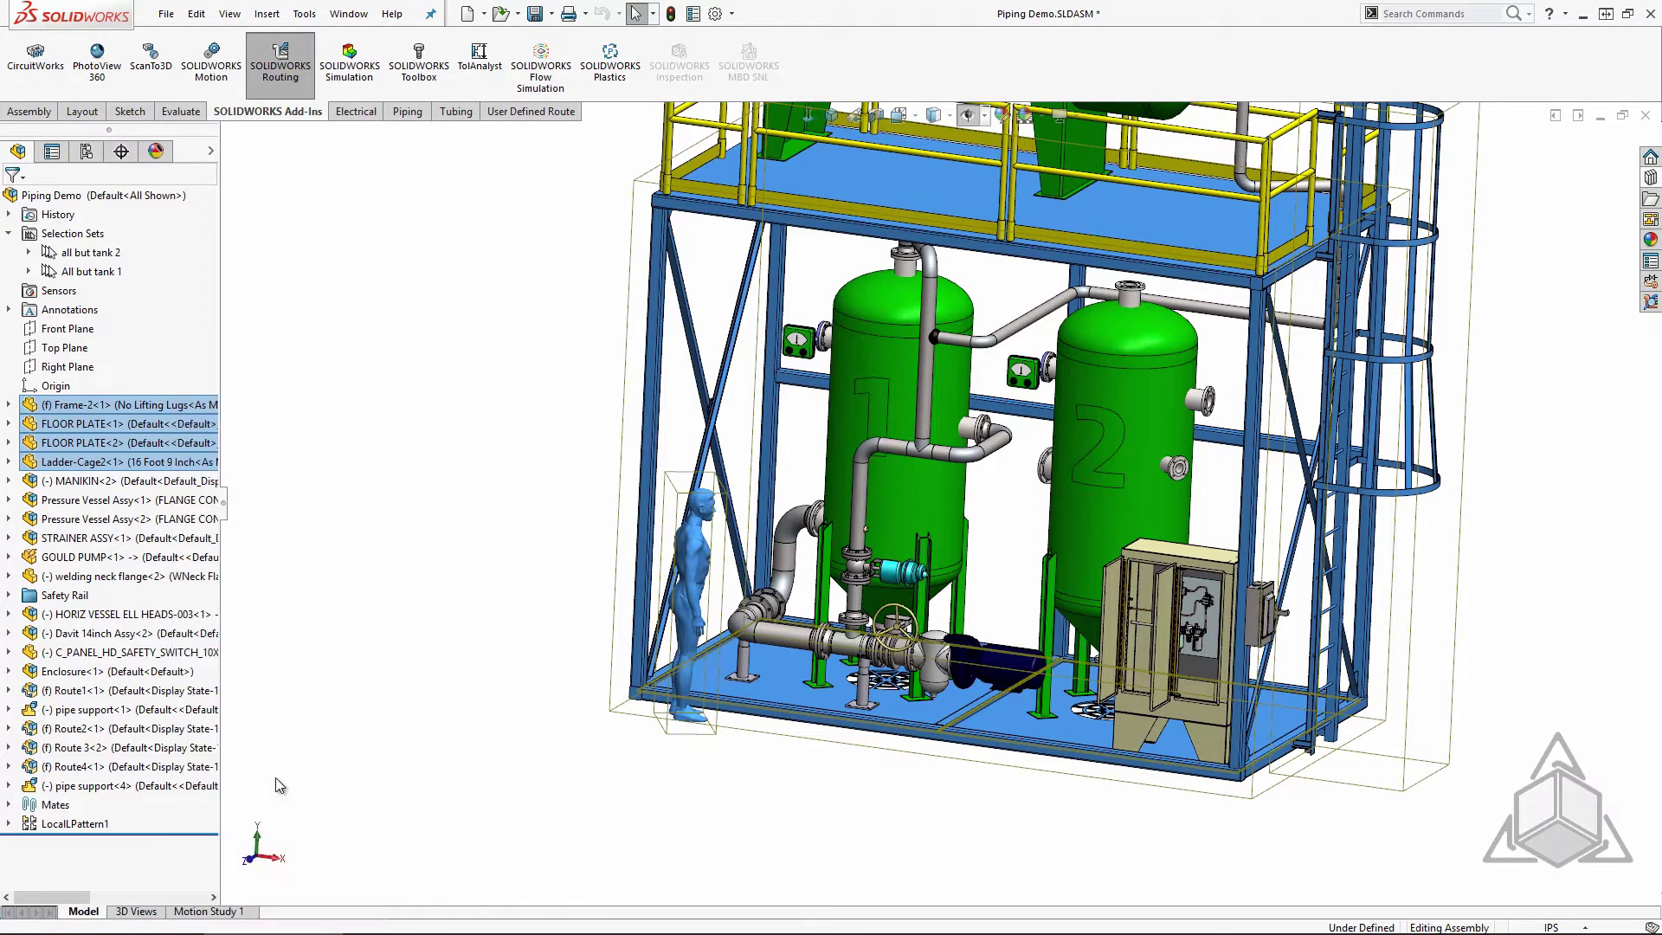
Step: Try the Tank 1 hidden display state, then return to All Shown
left_click(327, 272)
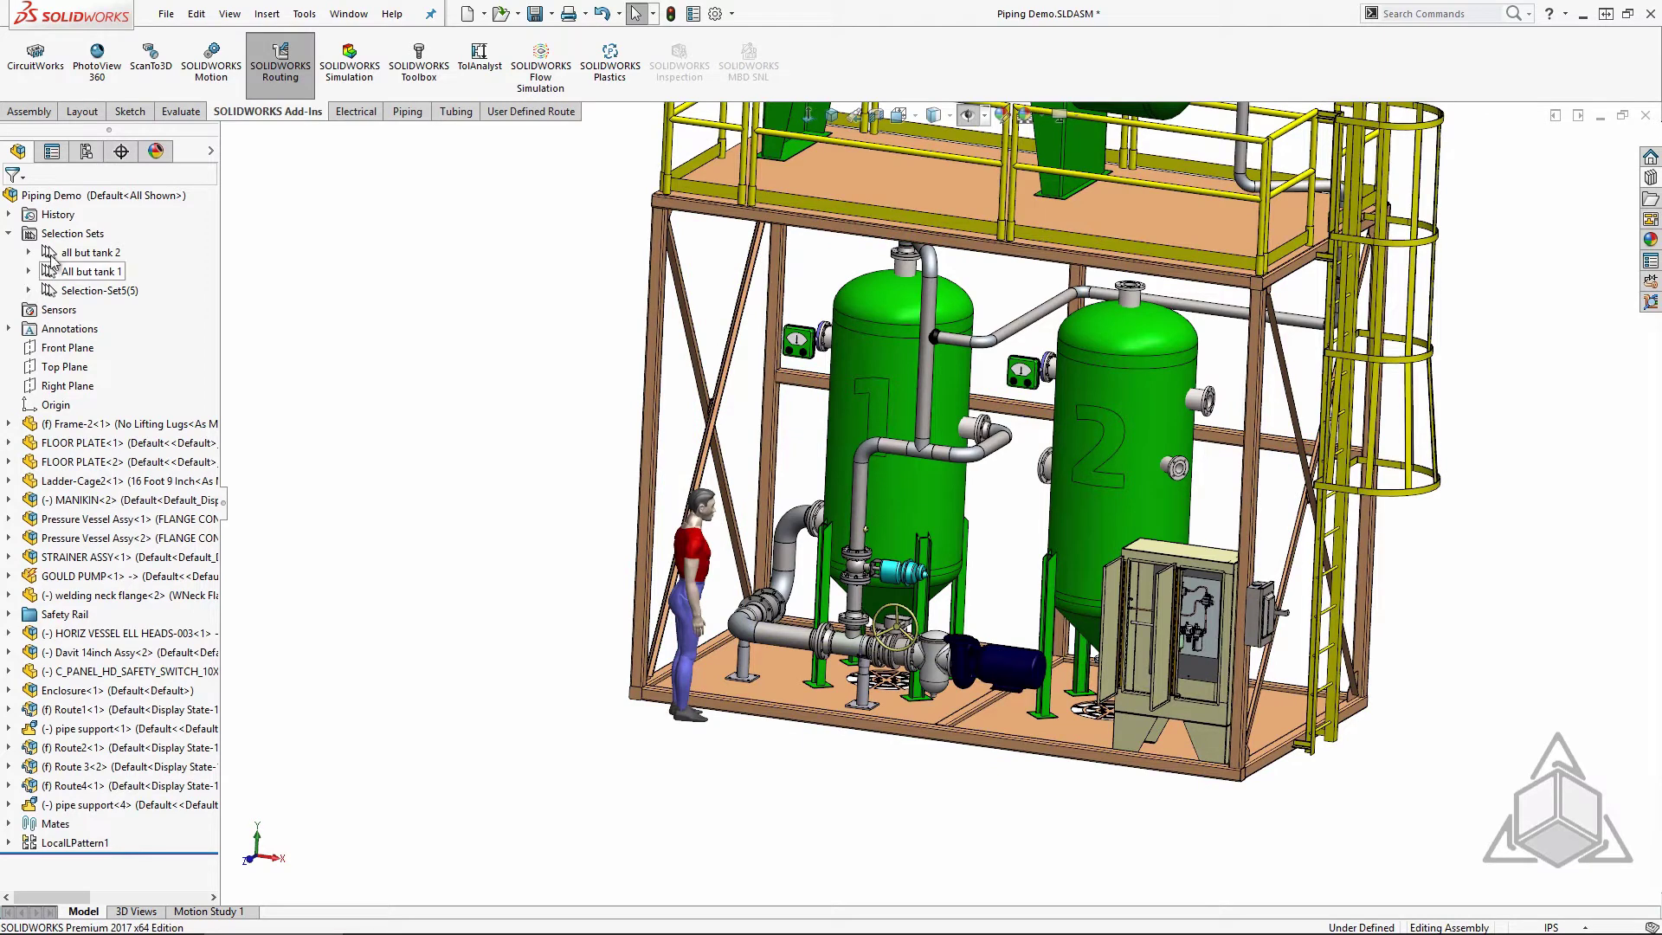
left_click(86, 151)
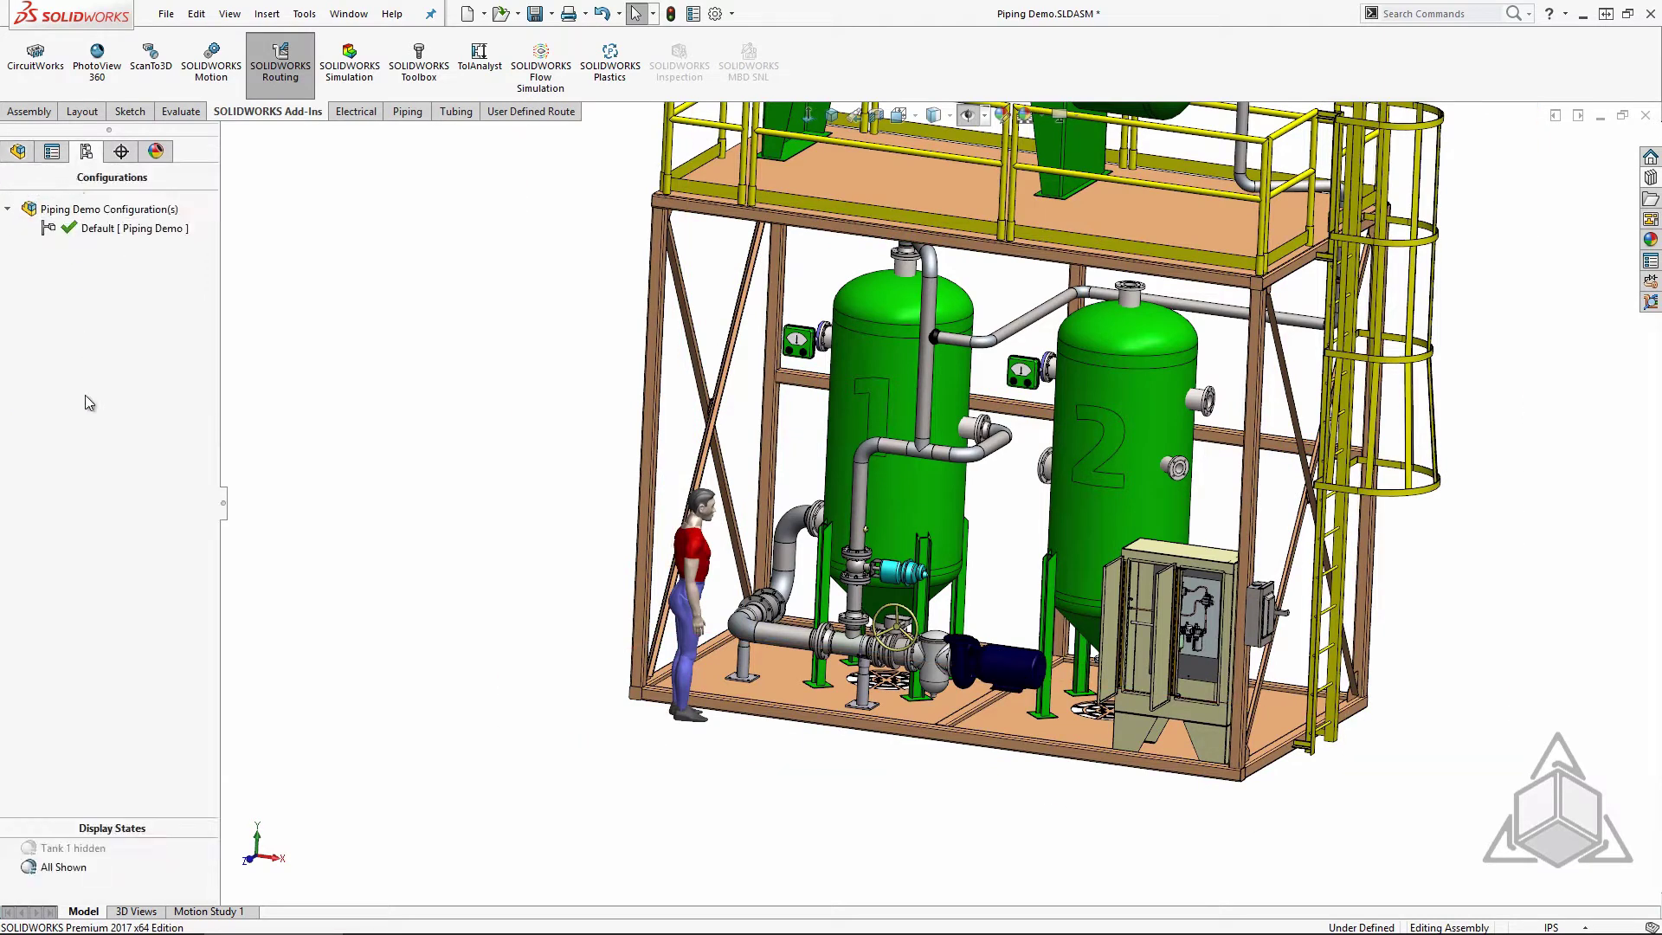
left_click(62, 848)
left_click(53, 851)
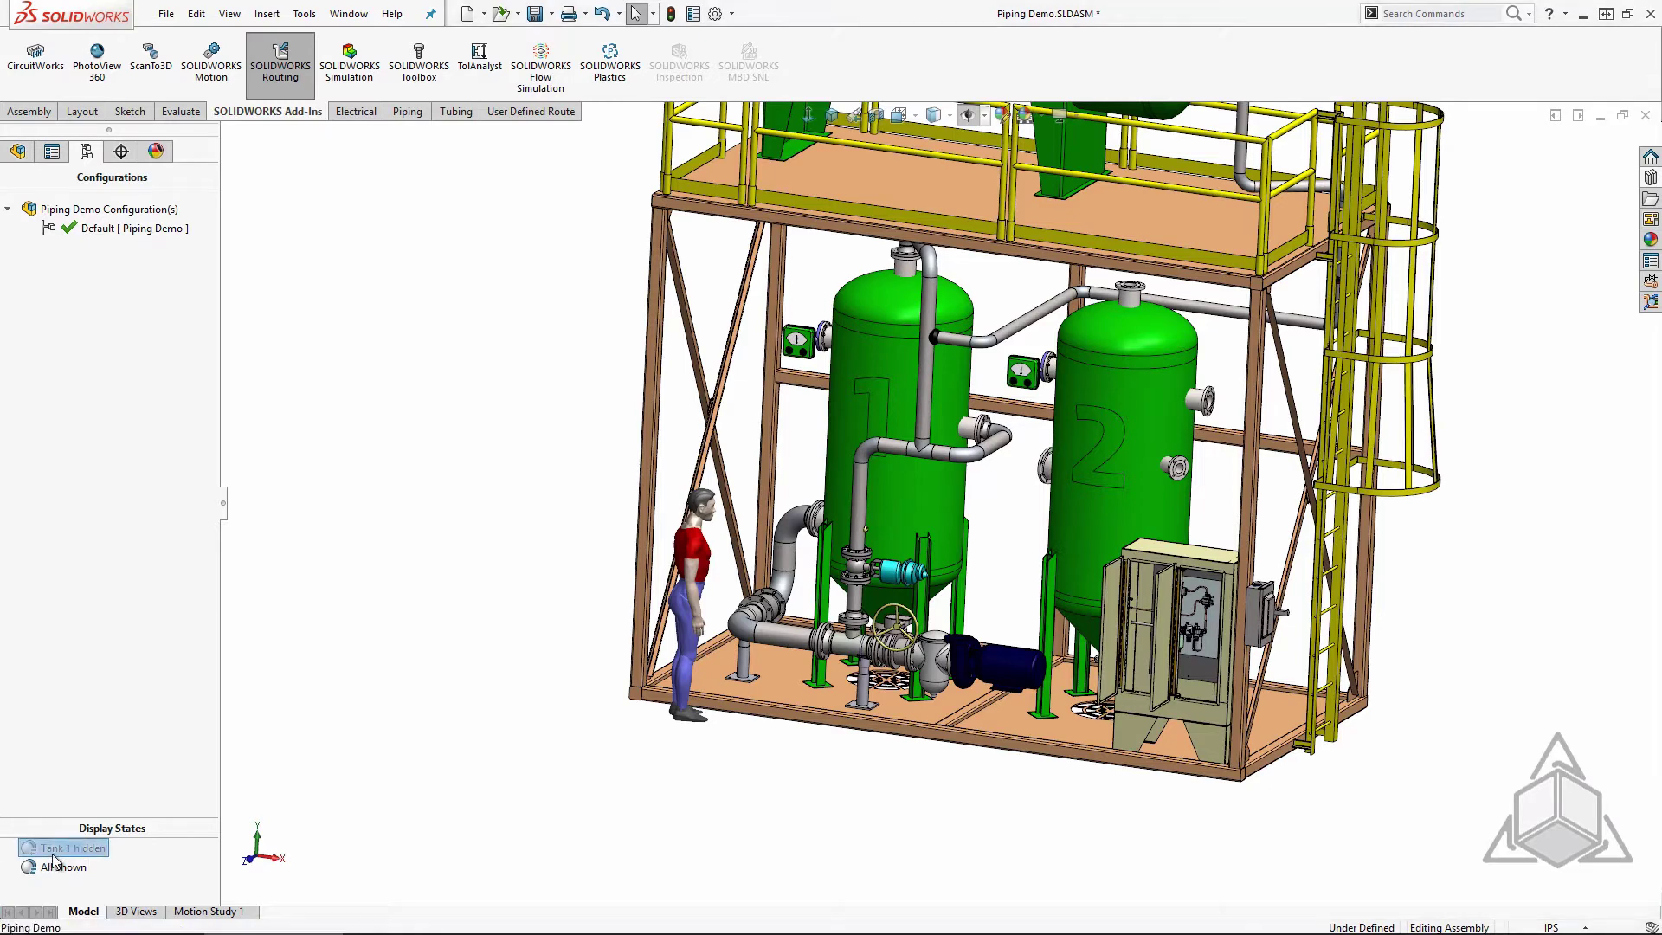
left_click(61, 868)
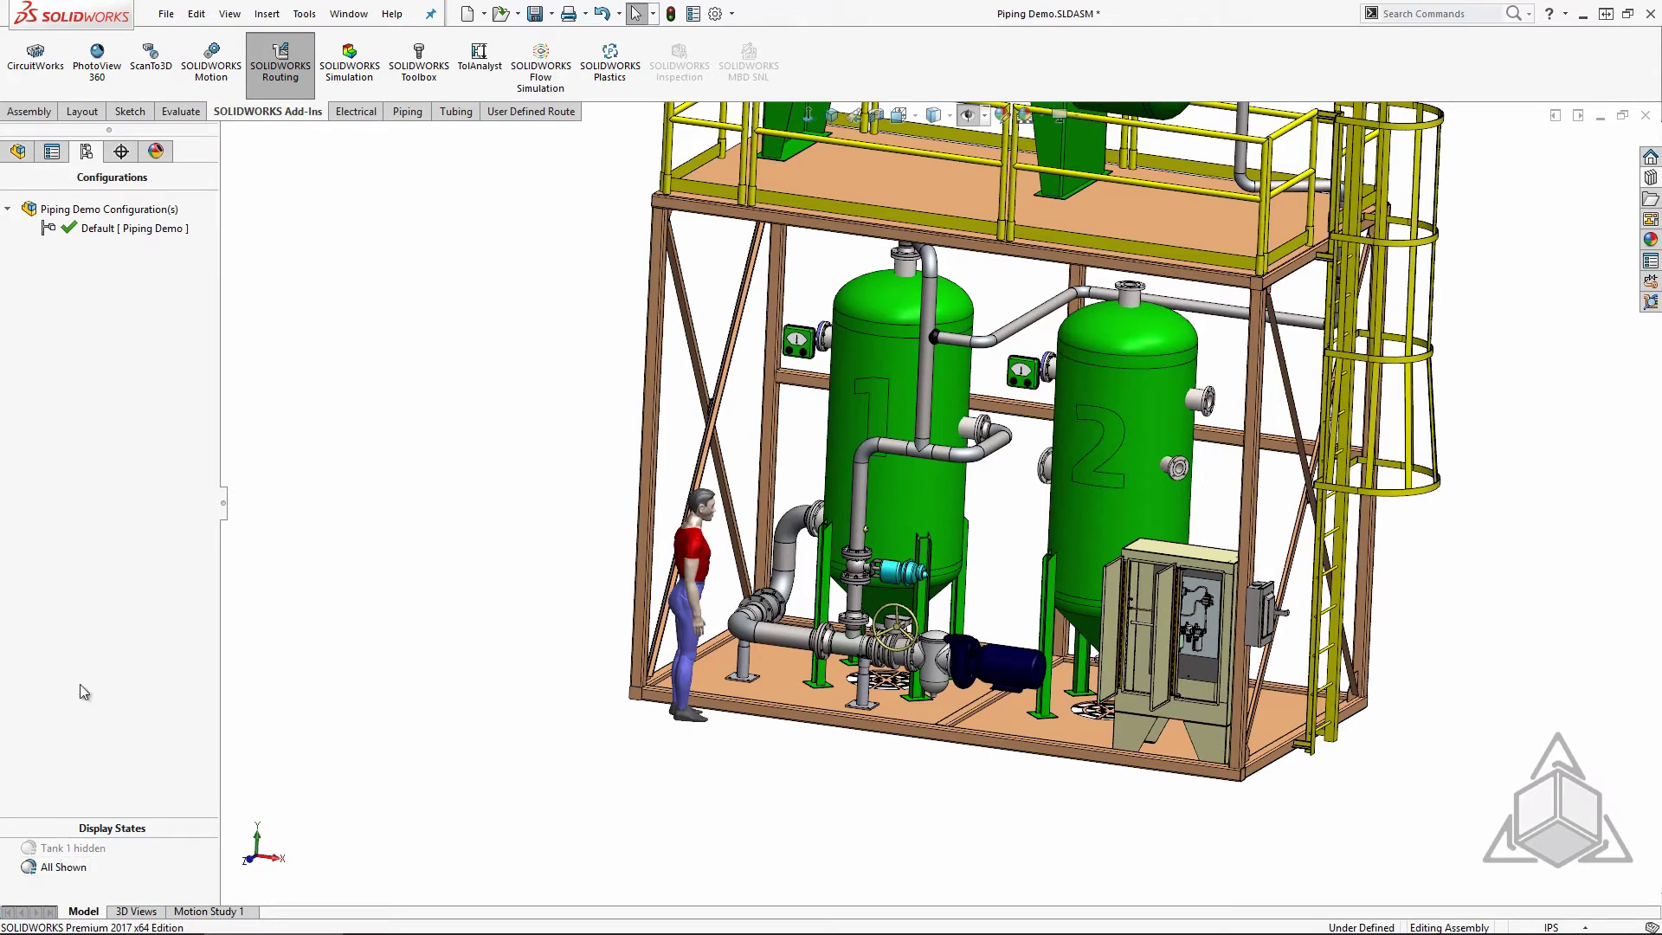
left_click(18, 150)
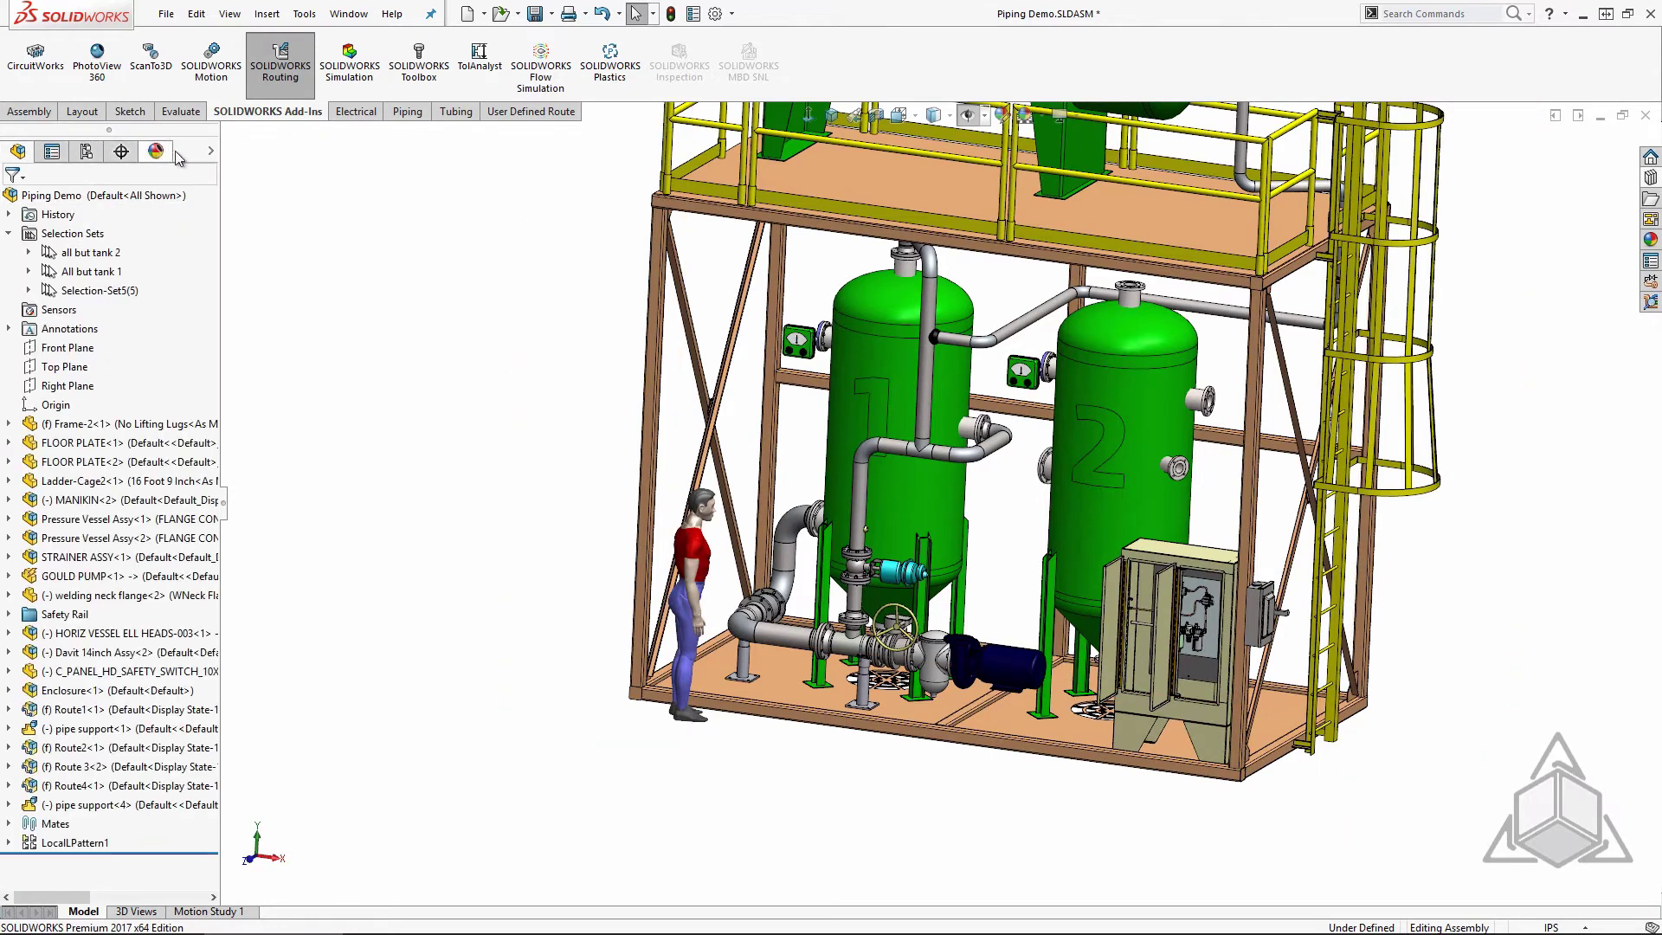
left_click(216, 153)
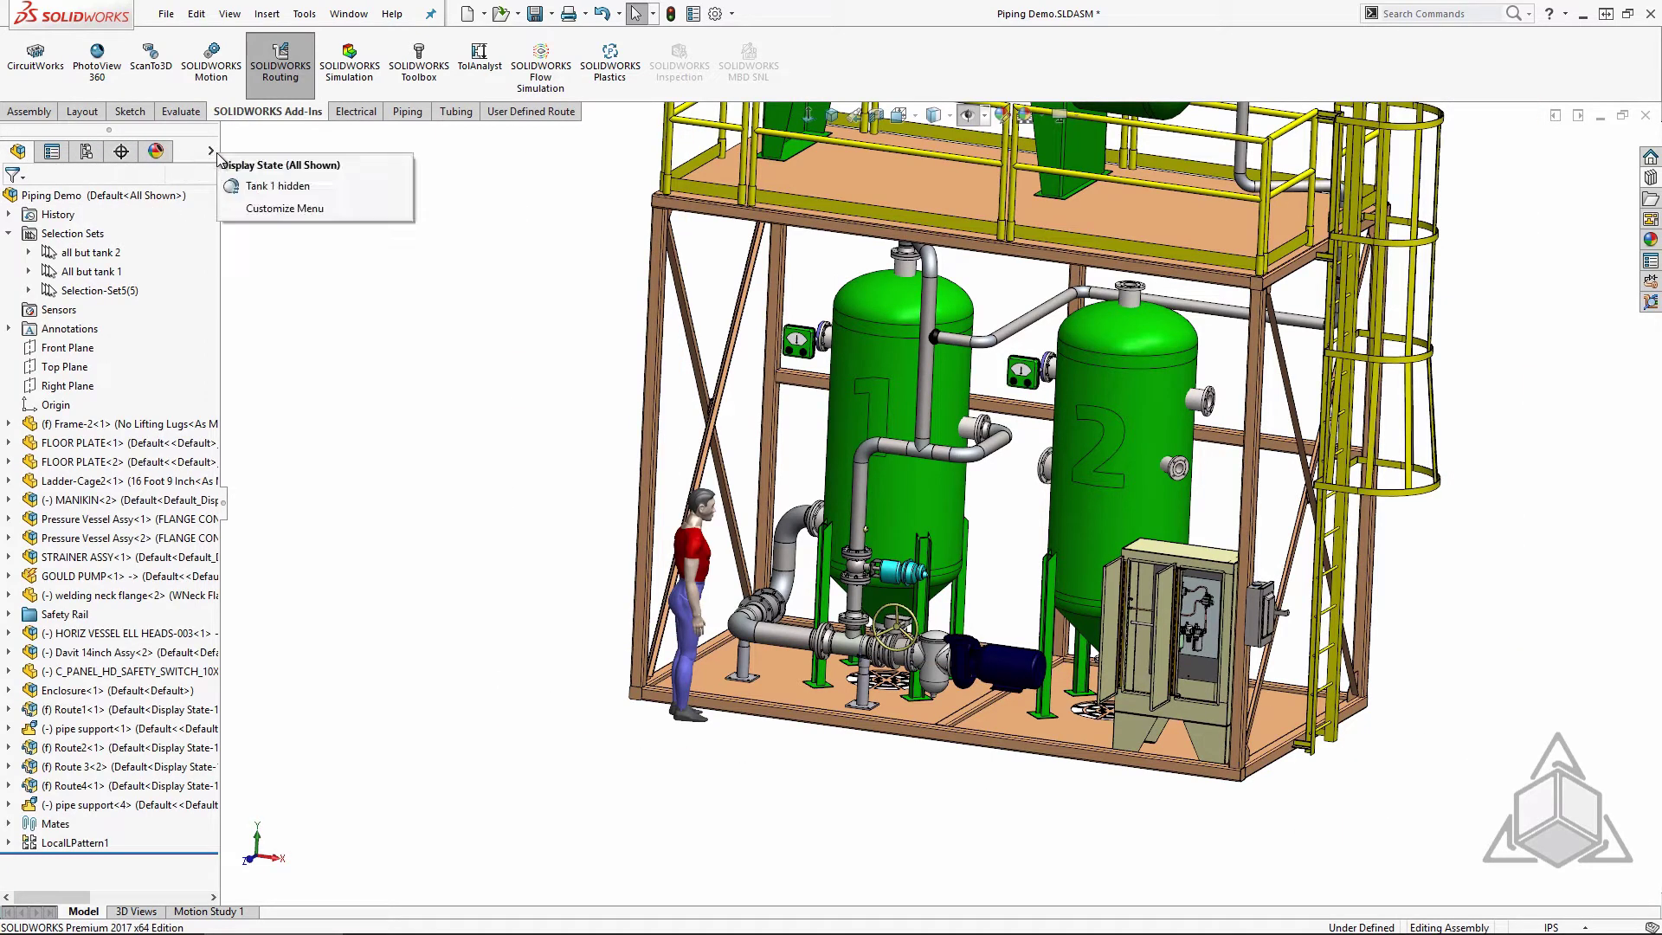
left_click(262, 188)
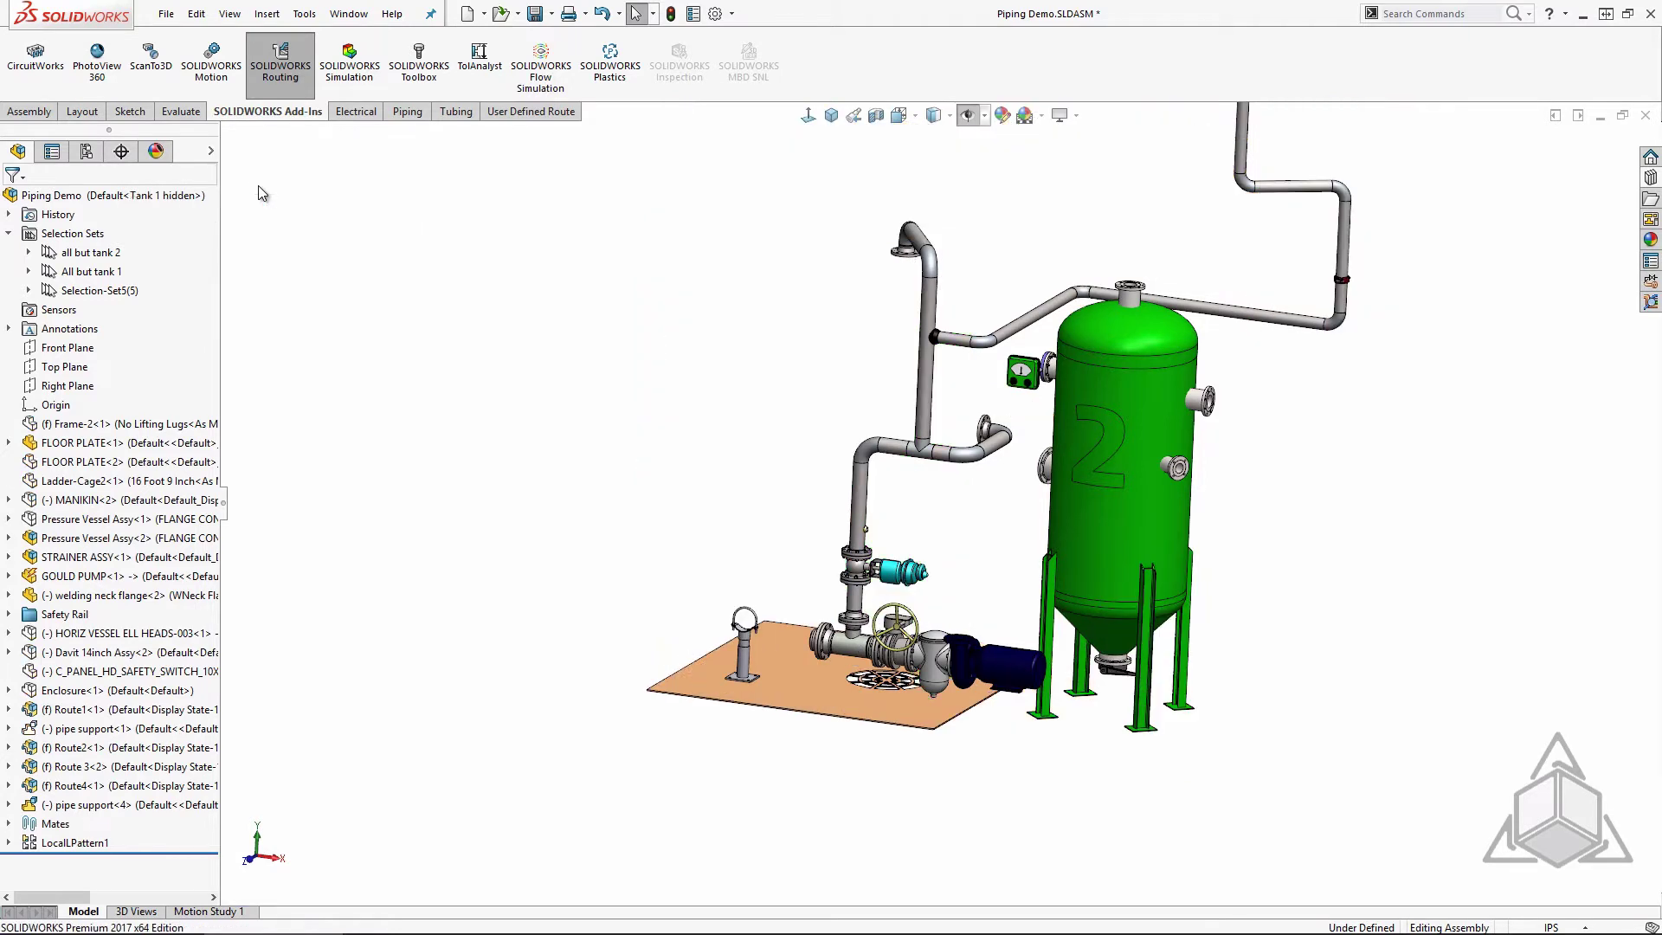
left_click(216, 153)
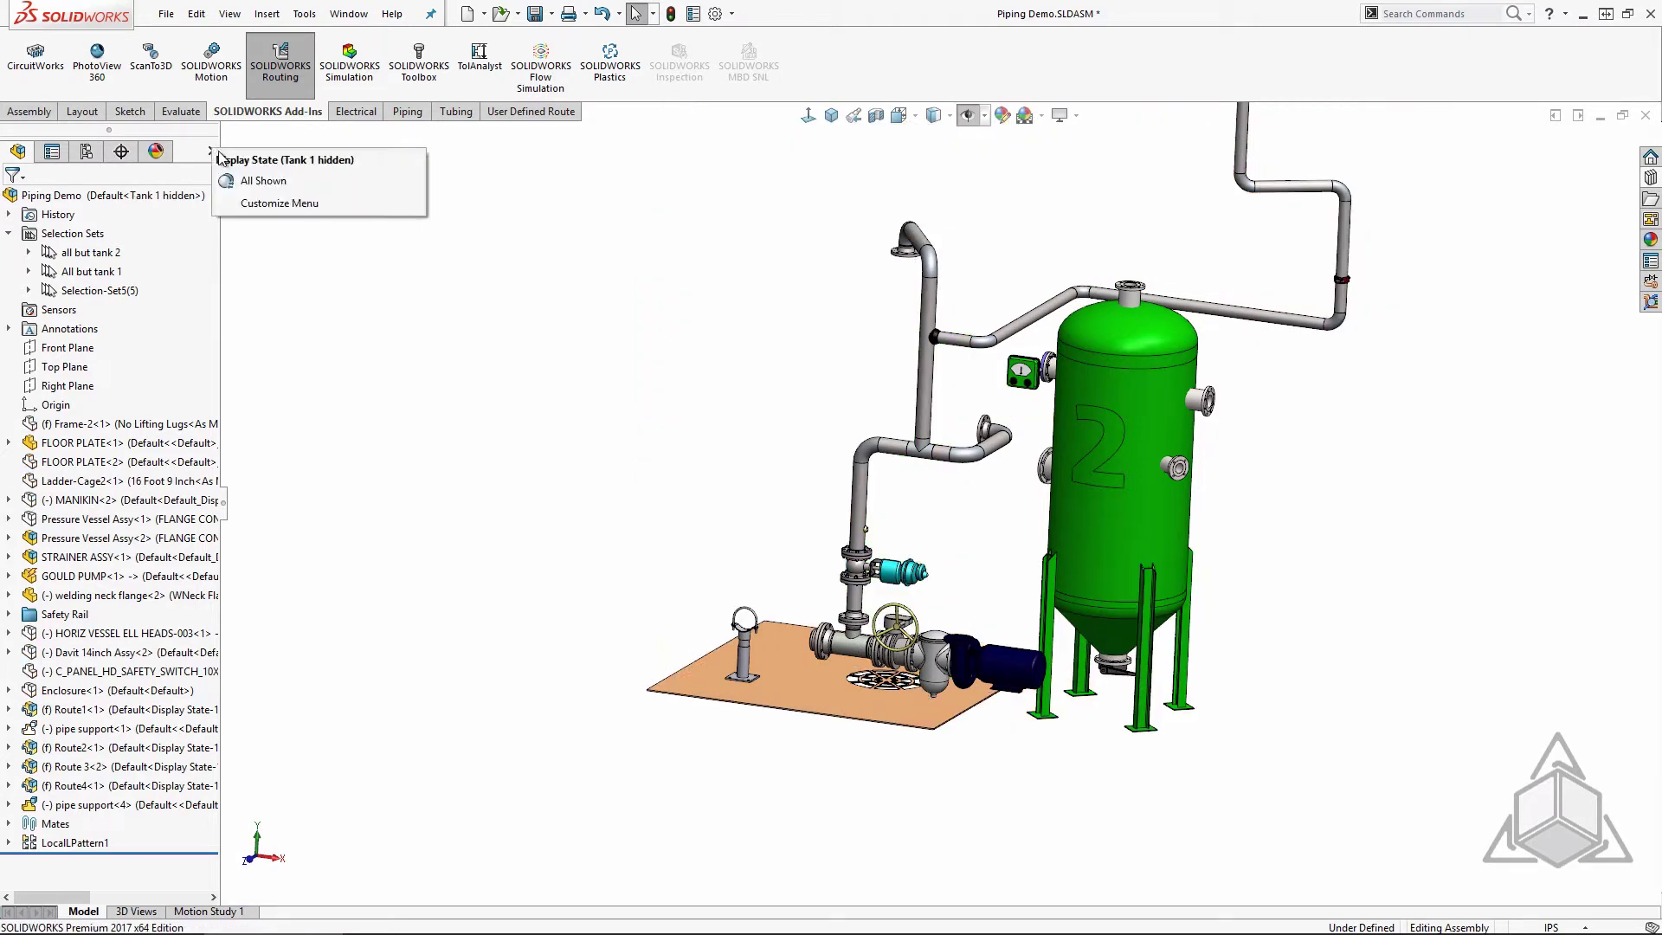
left_click(254, 185)
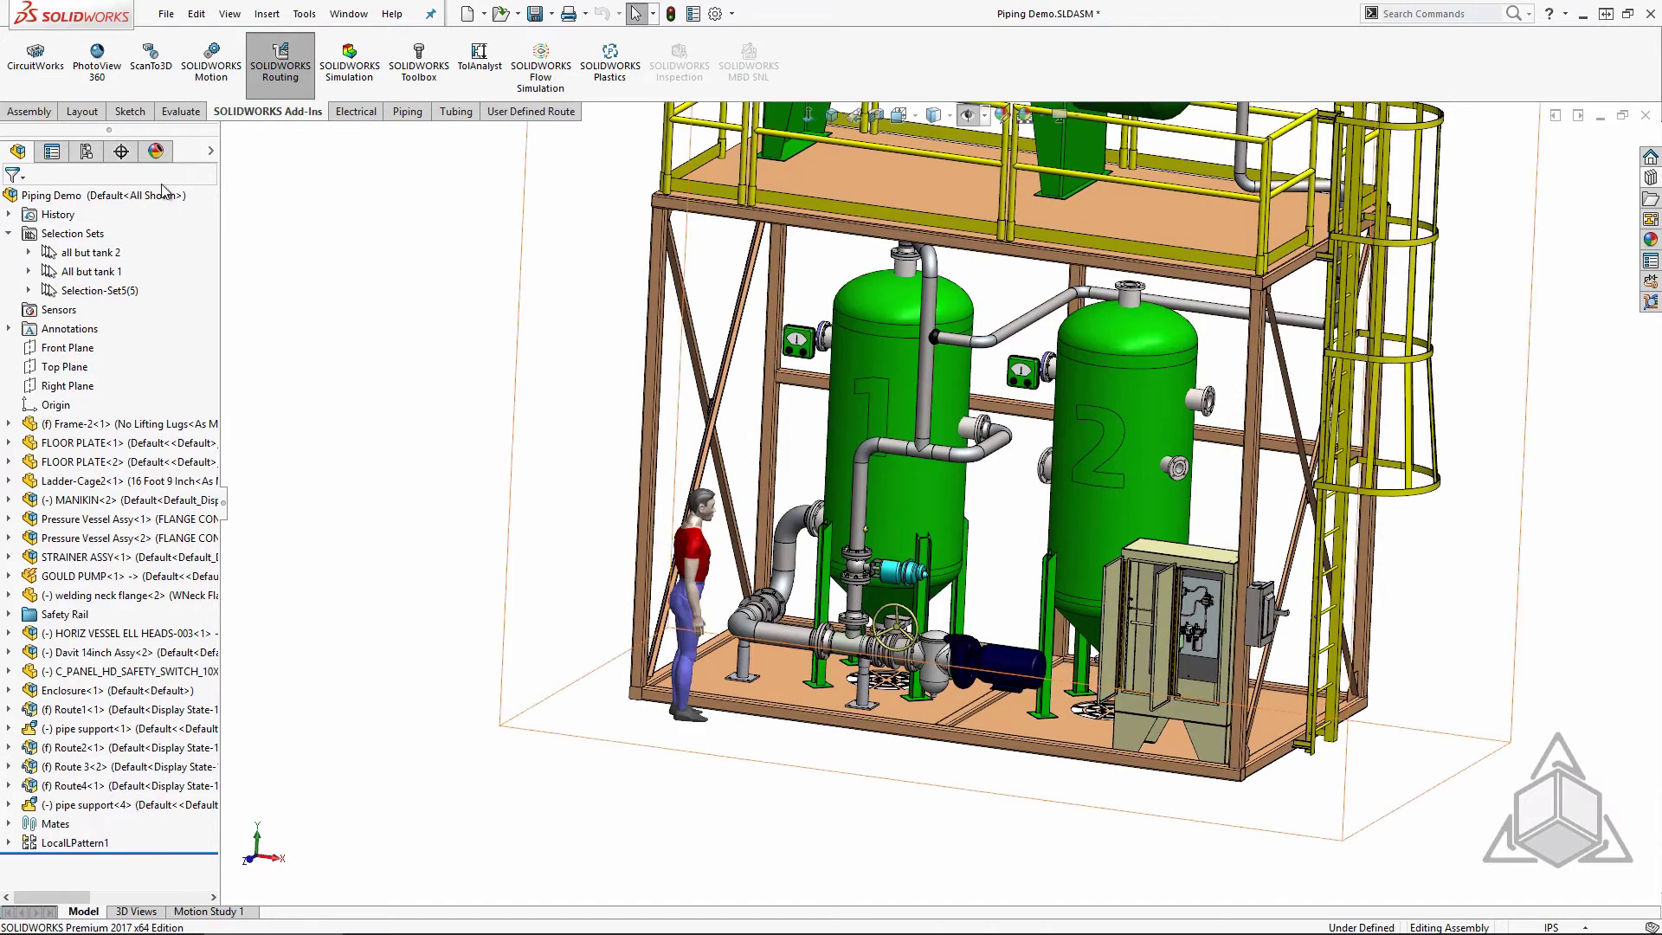
Step: Add a new display state named 'tank #2 hidden'
left_click(102, 154)
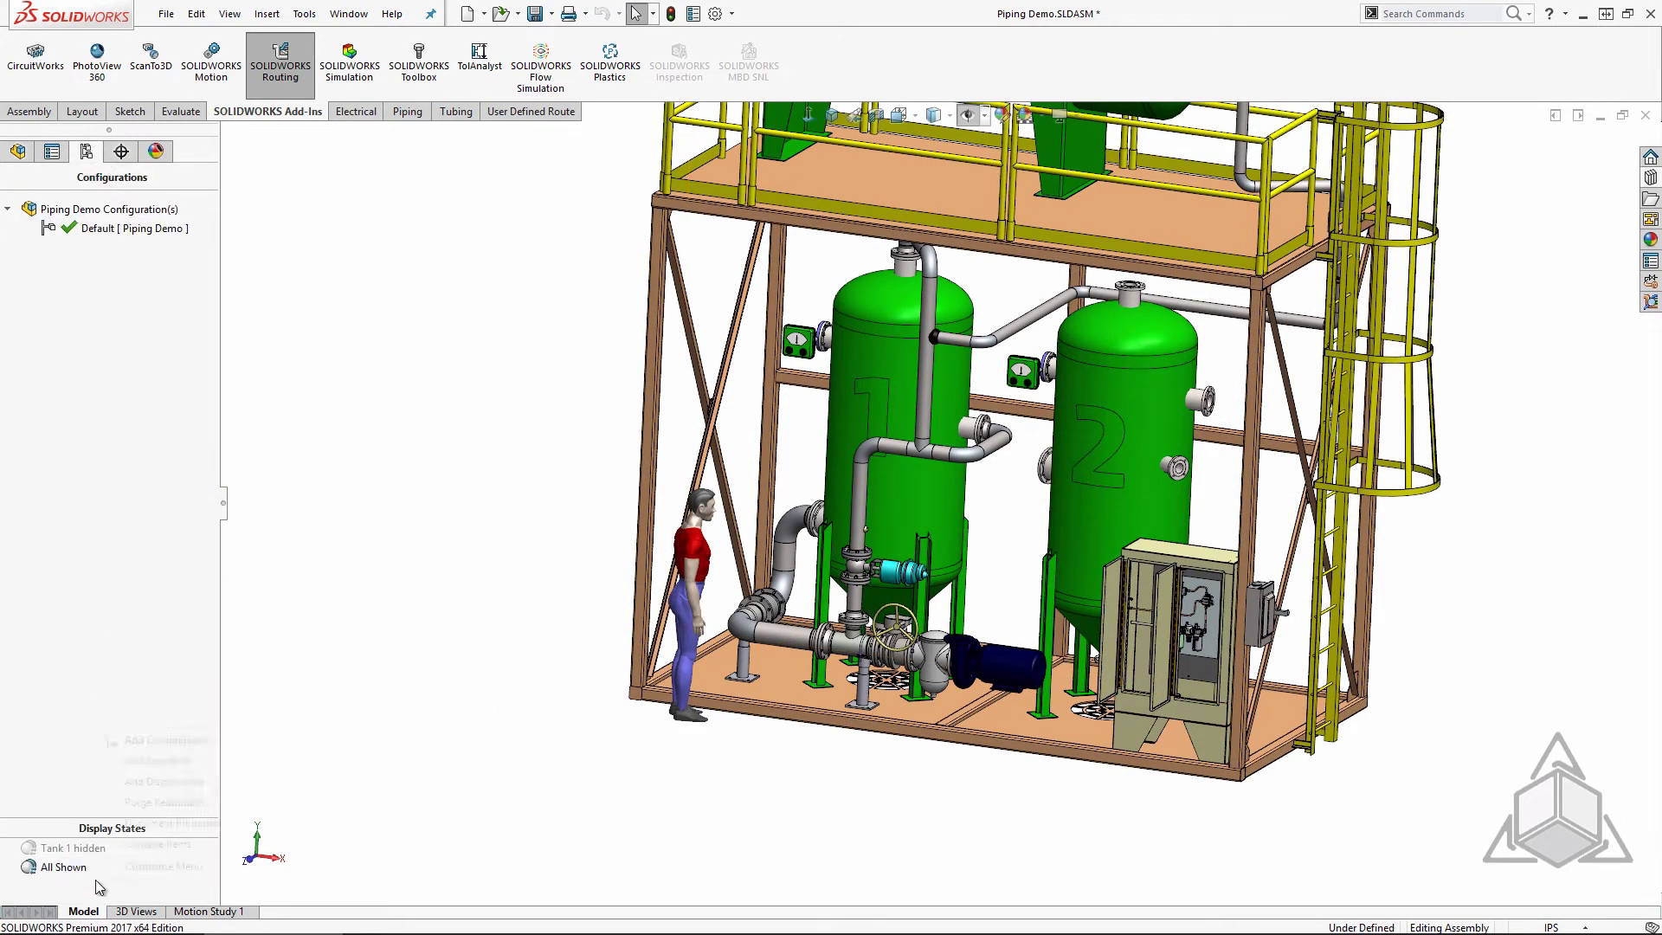
right_click(97, 879)
left_click(163, 782)
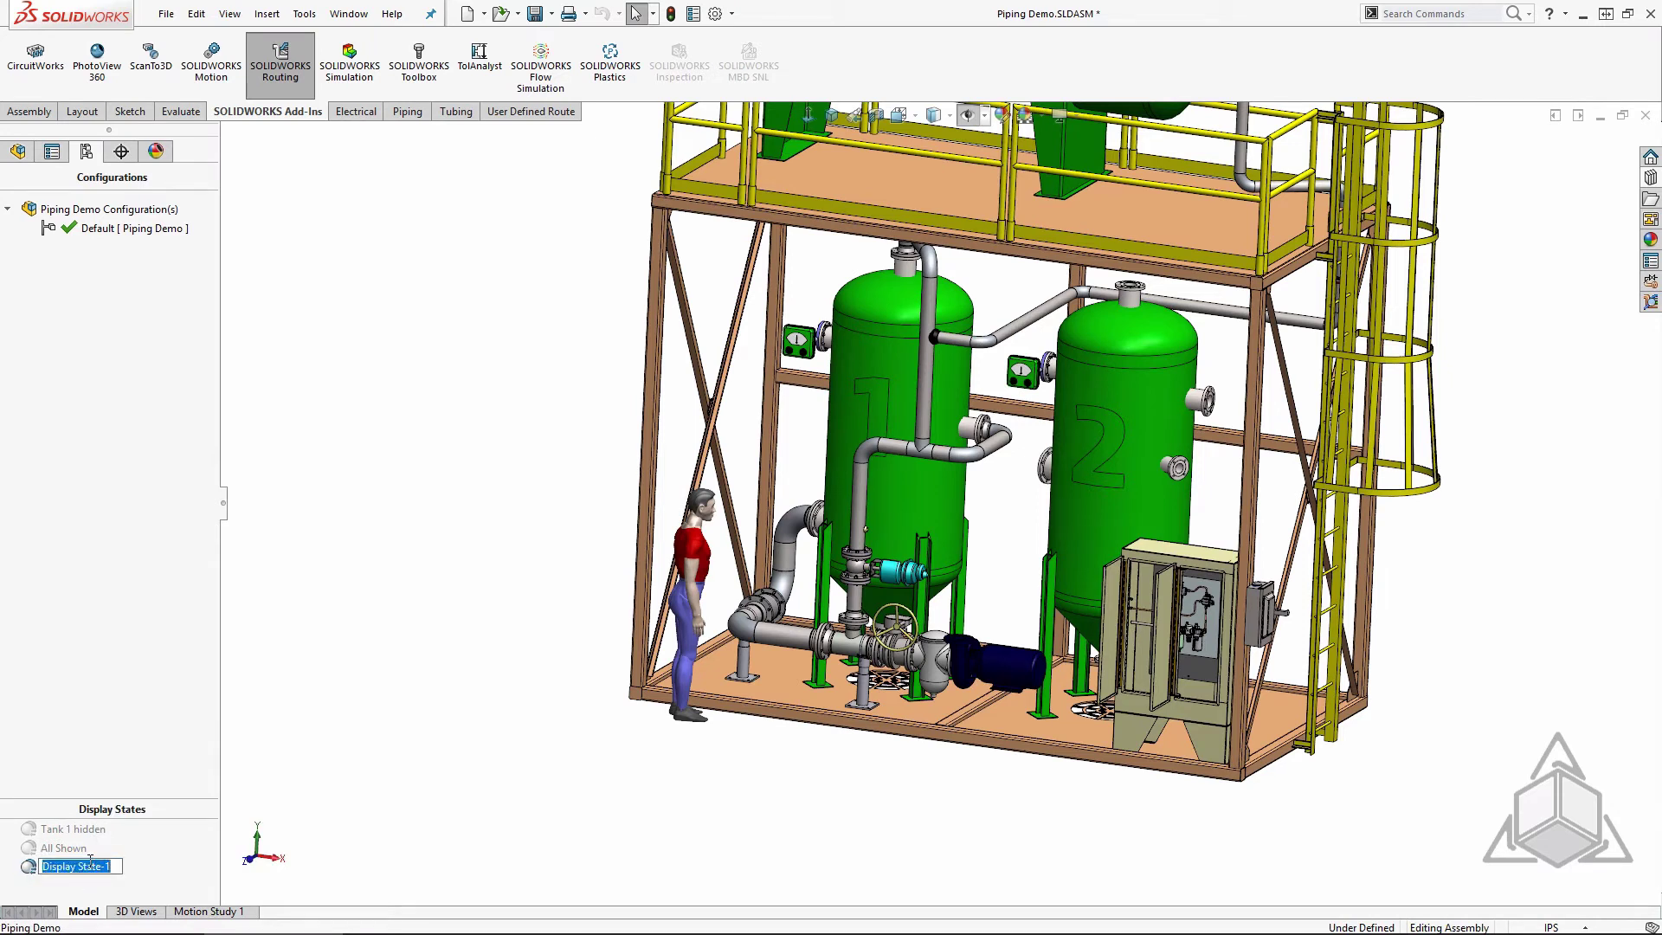
type("tank #2 hidden")
Step: Hide the 'All but tank 1' selection set, leaving only tank 1 and its piping visible
key("Return")
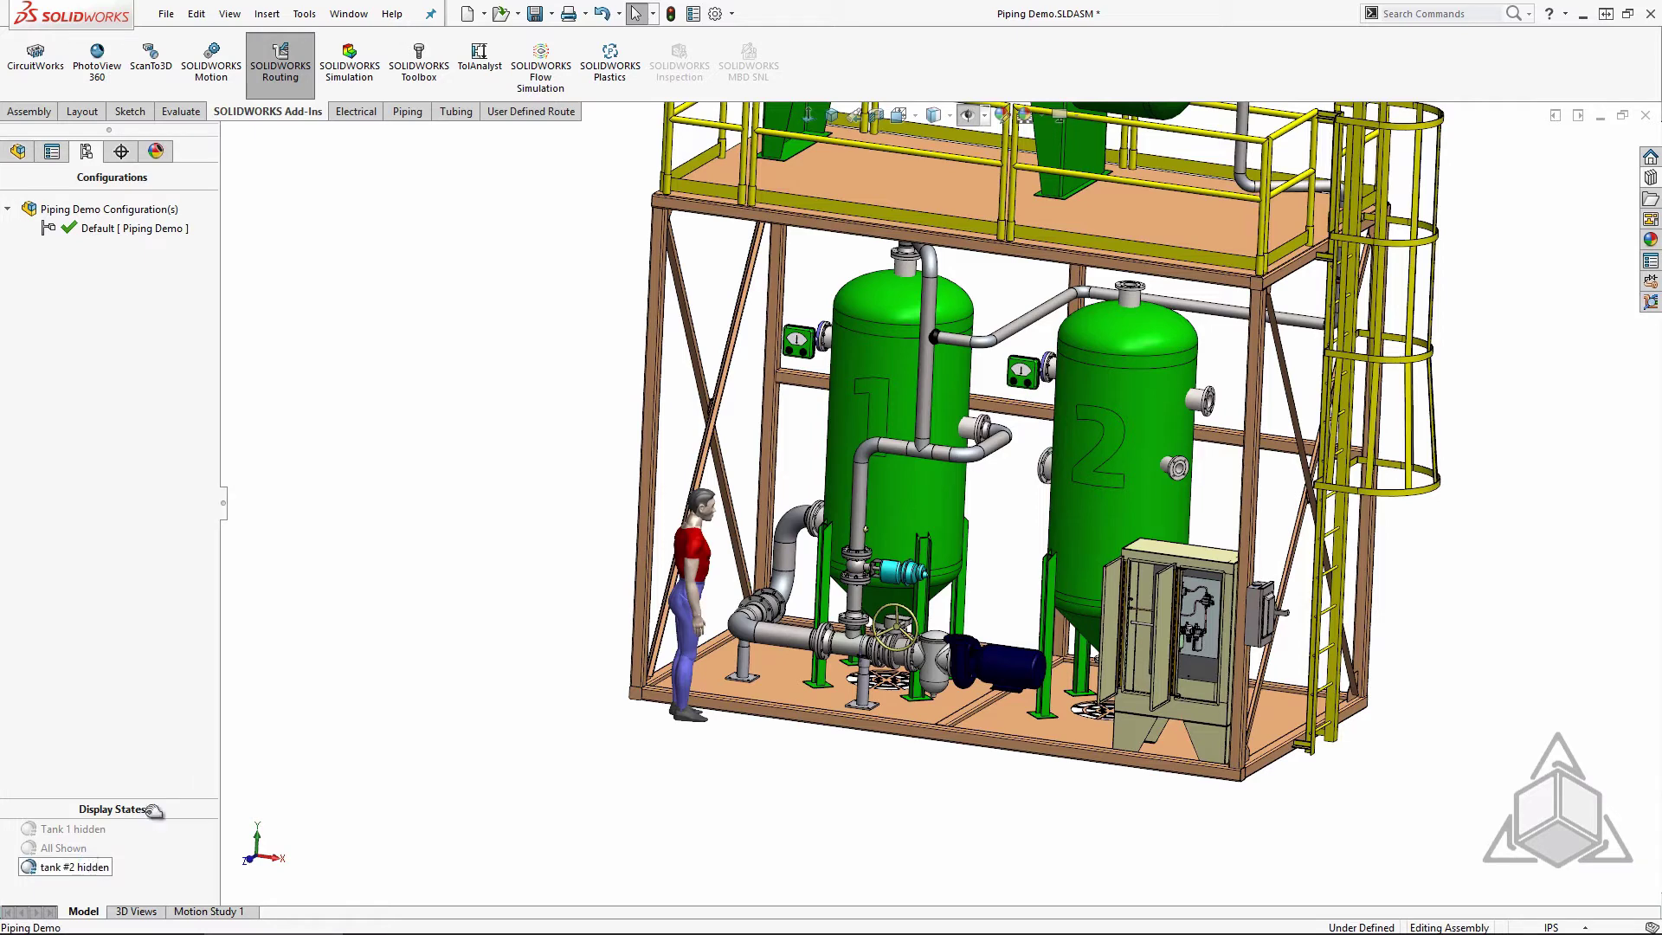
left_click(20, 153)
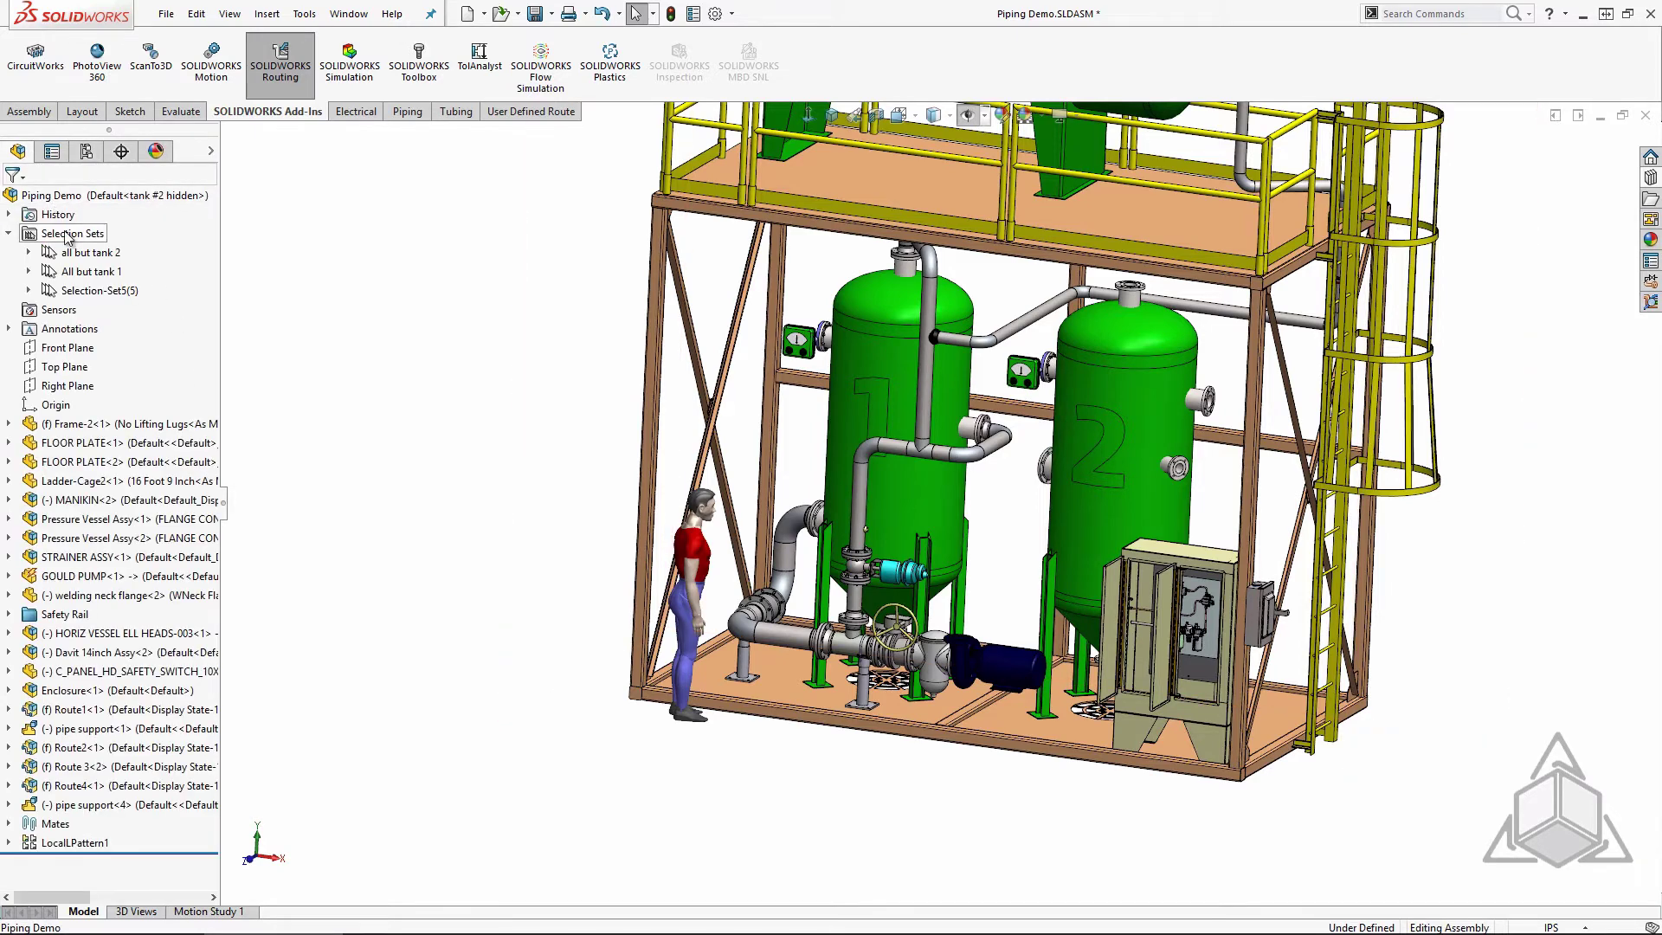
left_click(84, 275)
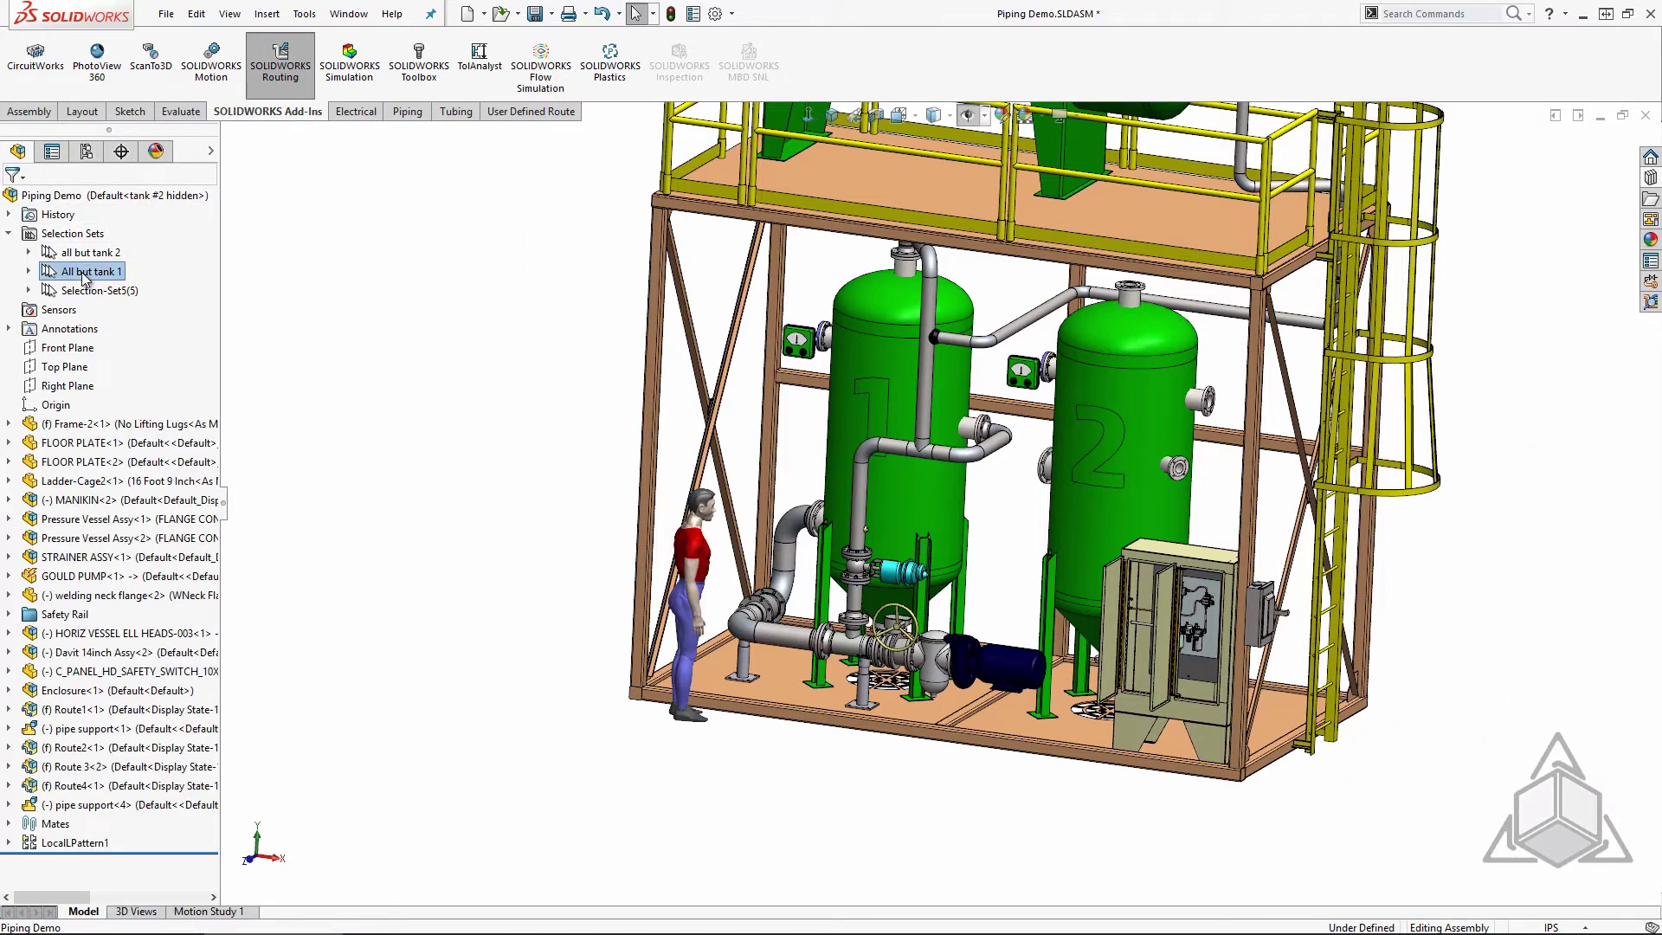
right_click(288, 284)
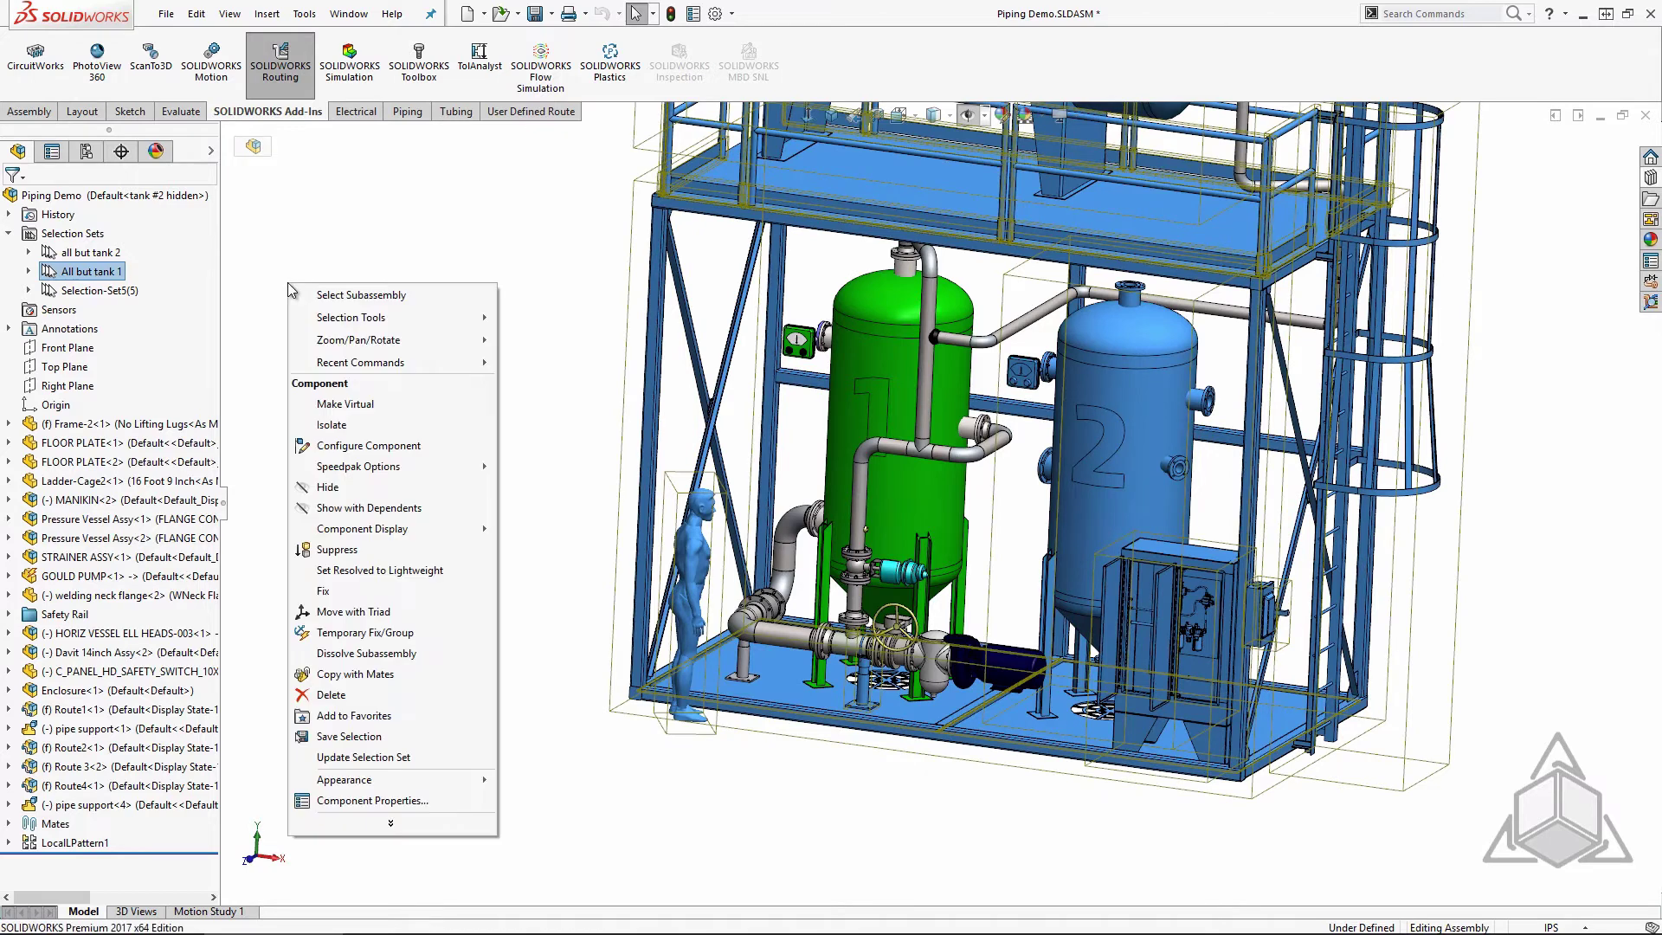
left_click(358, 493)
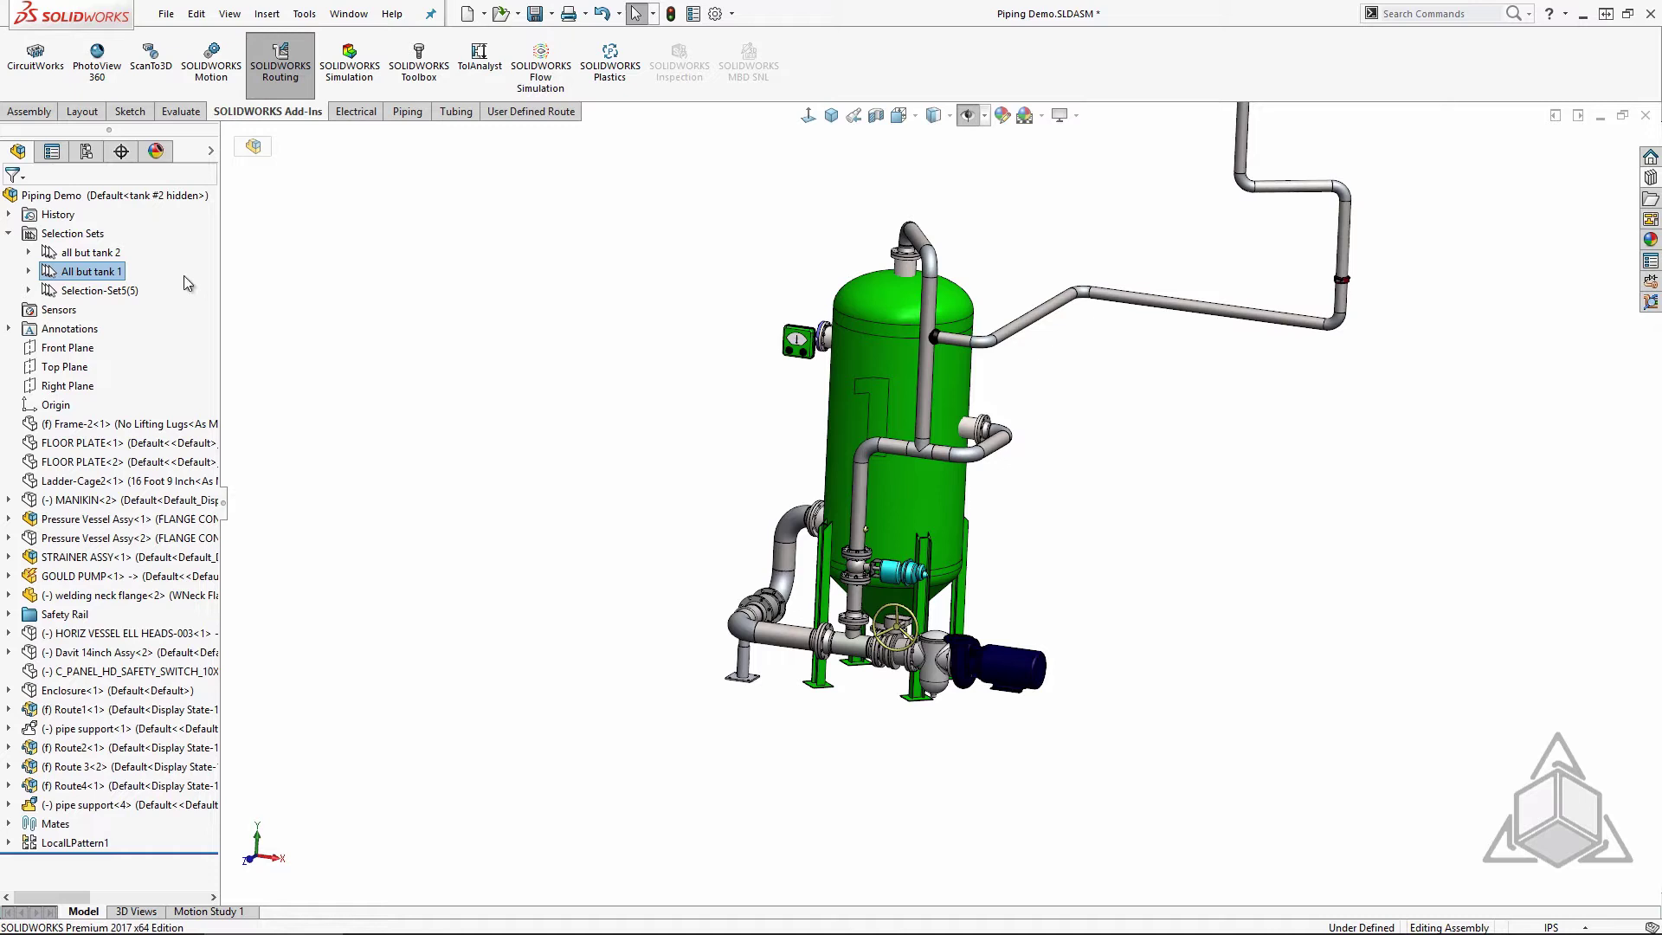
Step: Activate All Shown, tank #2 hidden and Tank 1 hidden in turn, finishing on tank #2 hidden
left_click(86, 151)
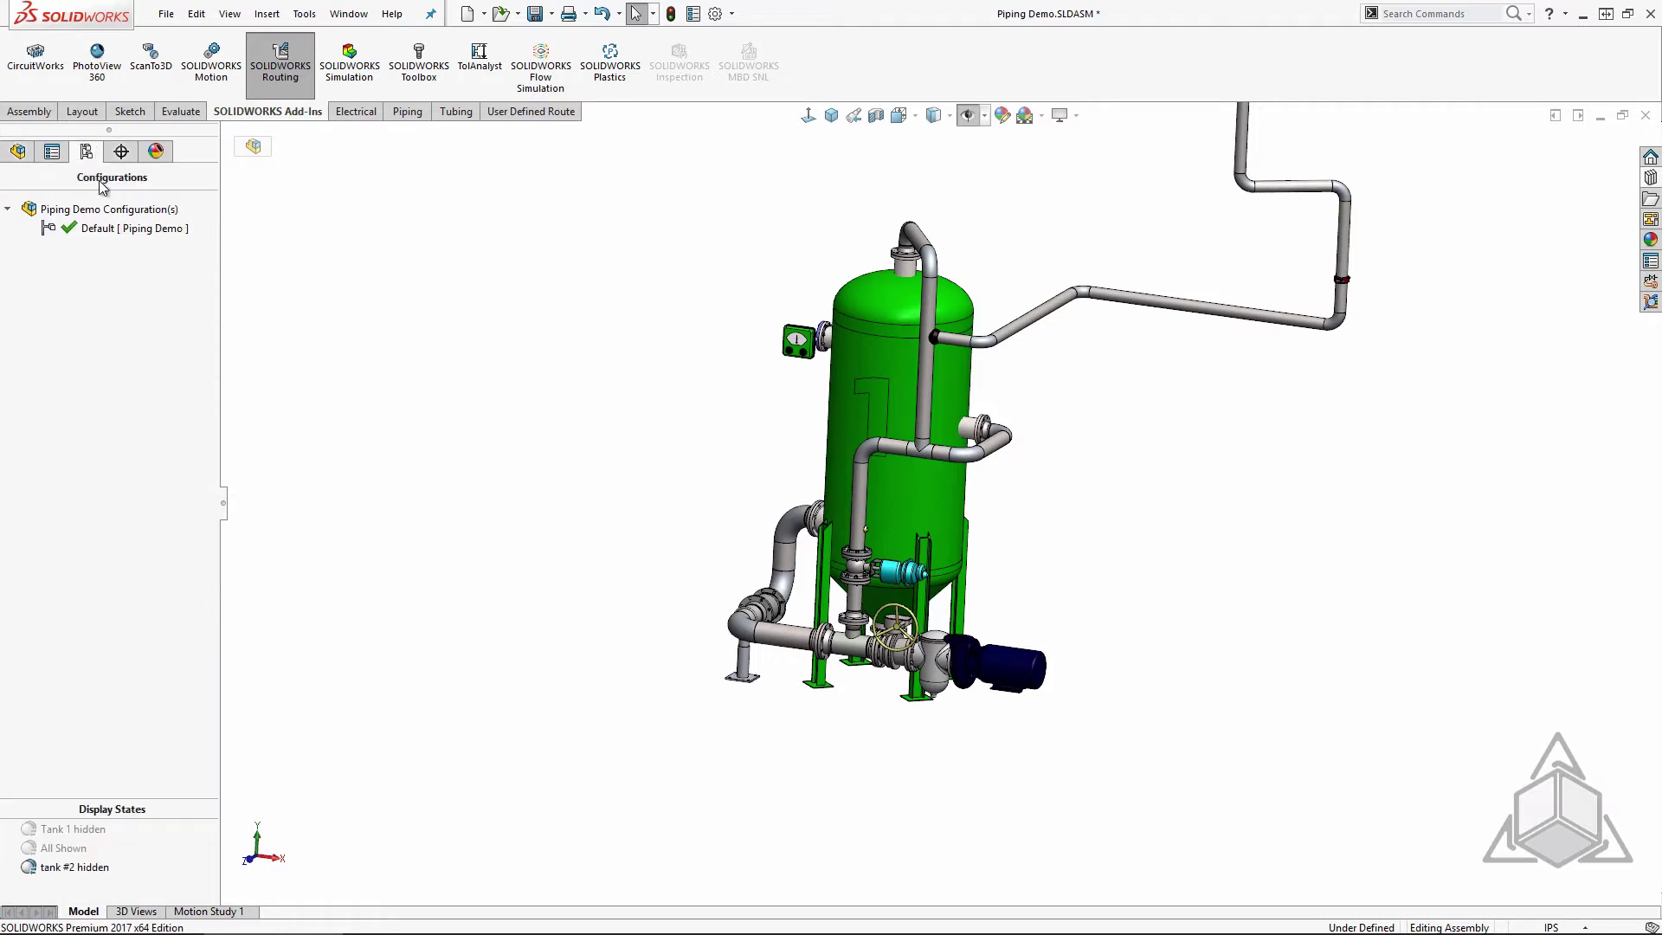
double_click(69, 849)
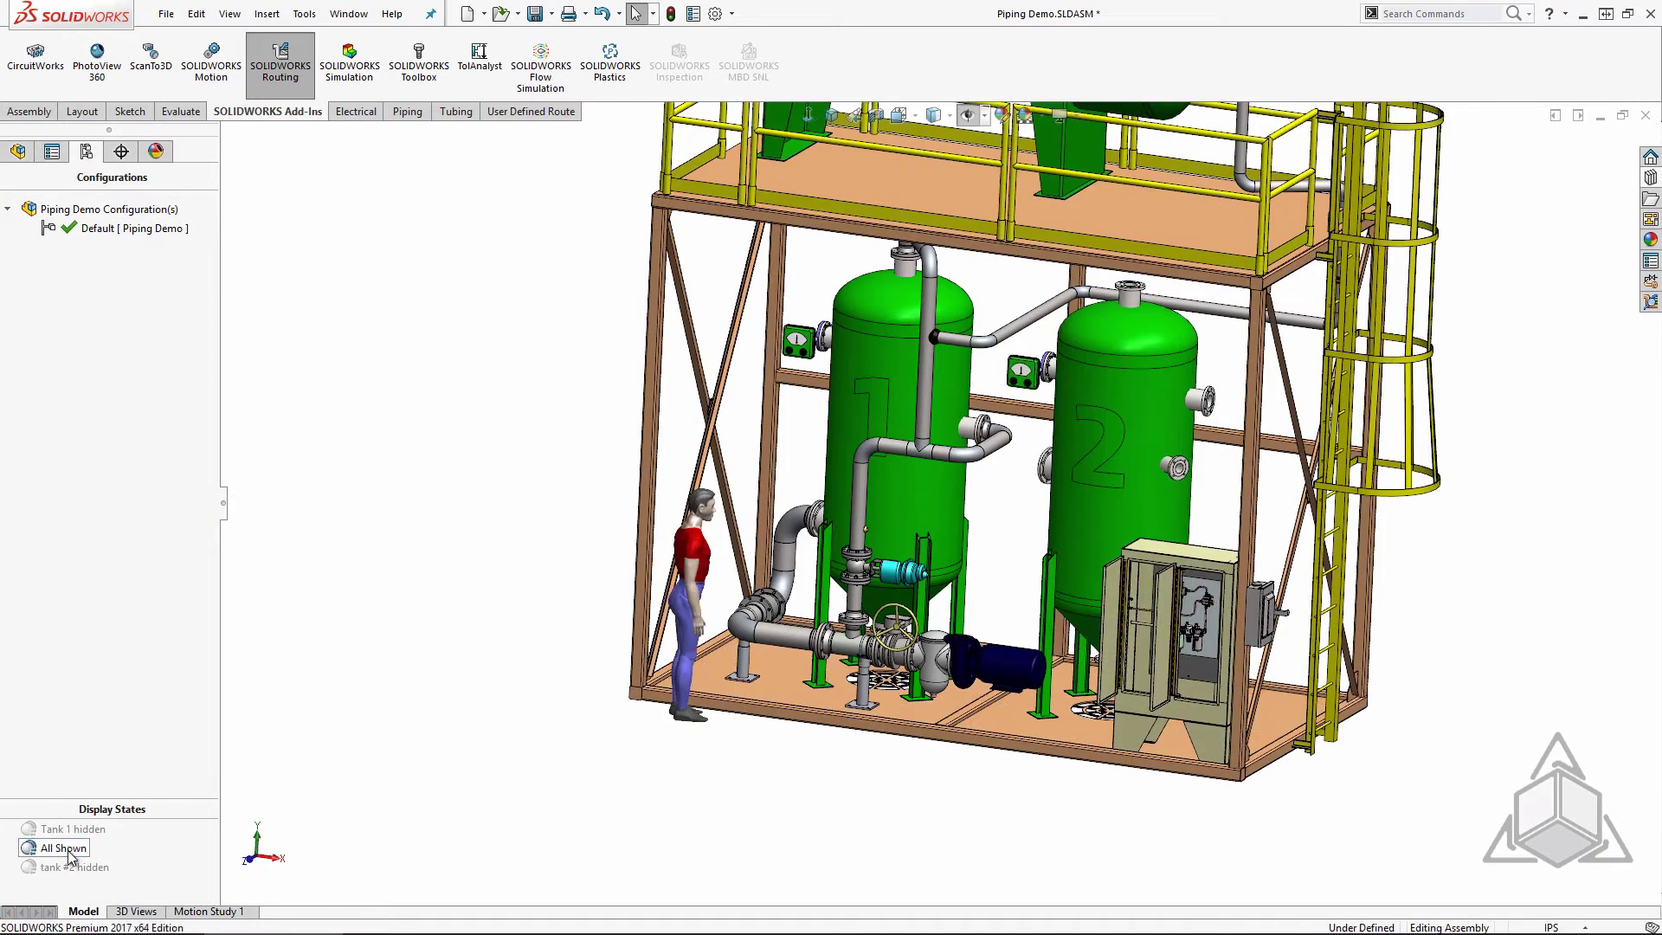
double_click(67, 866)
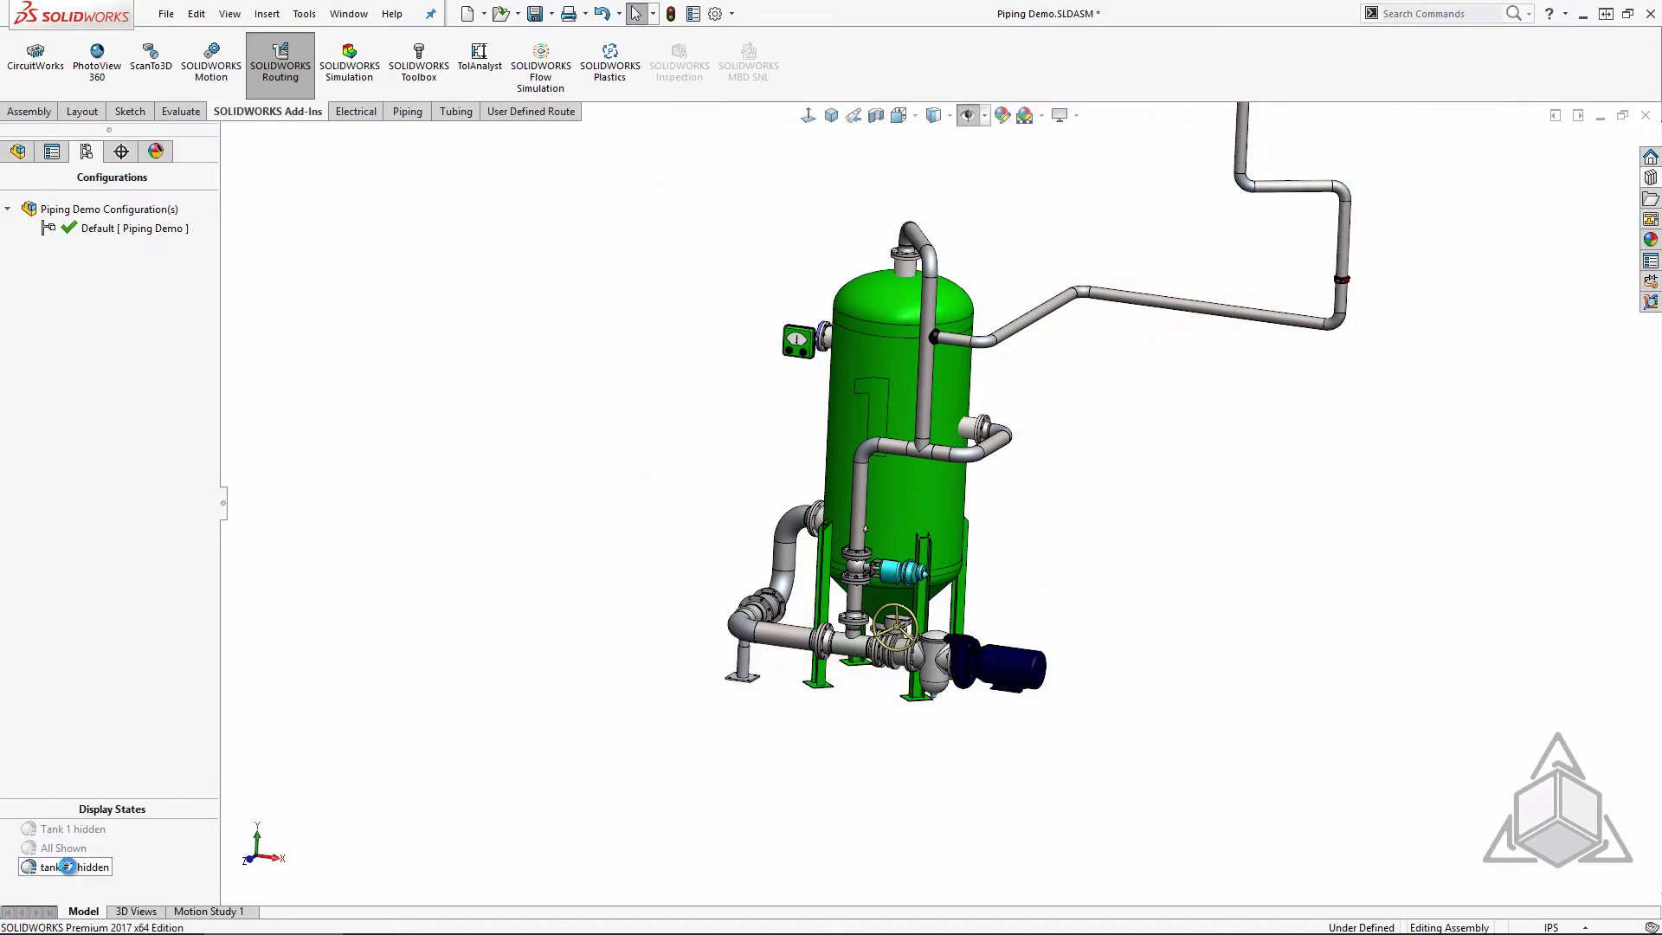
double_click(73, 829)
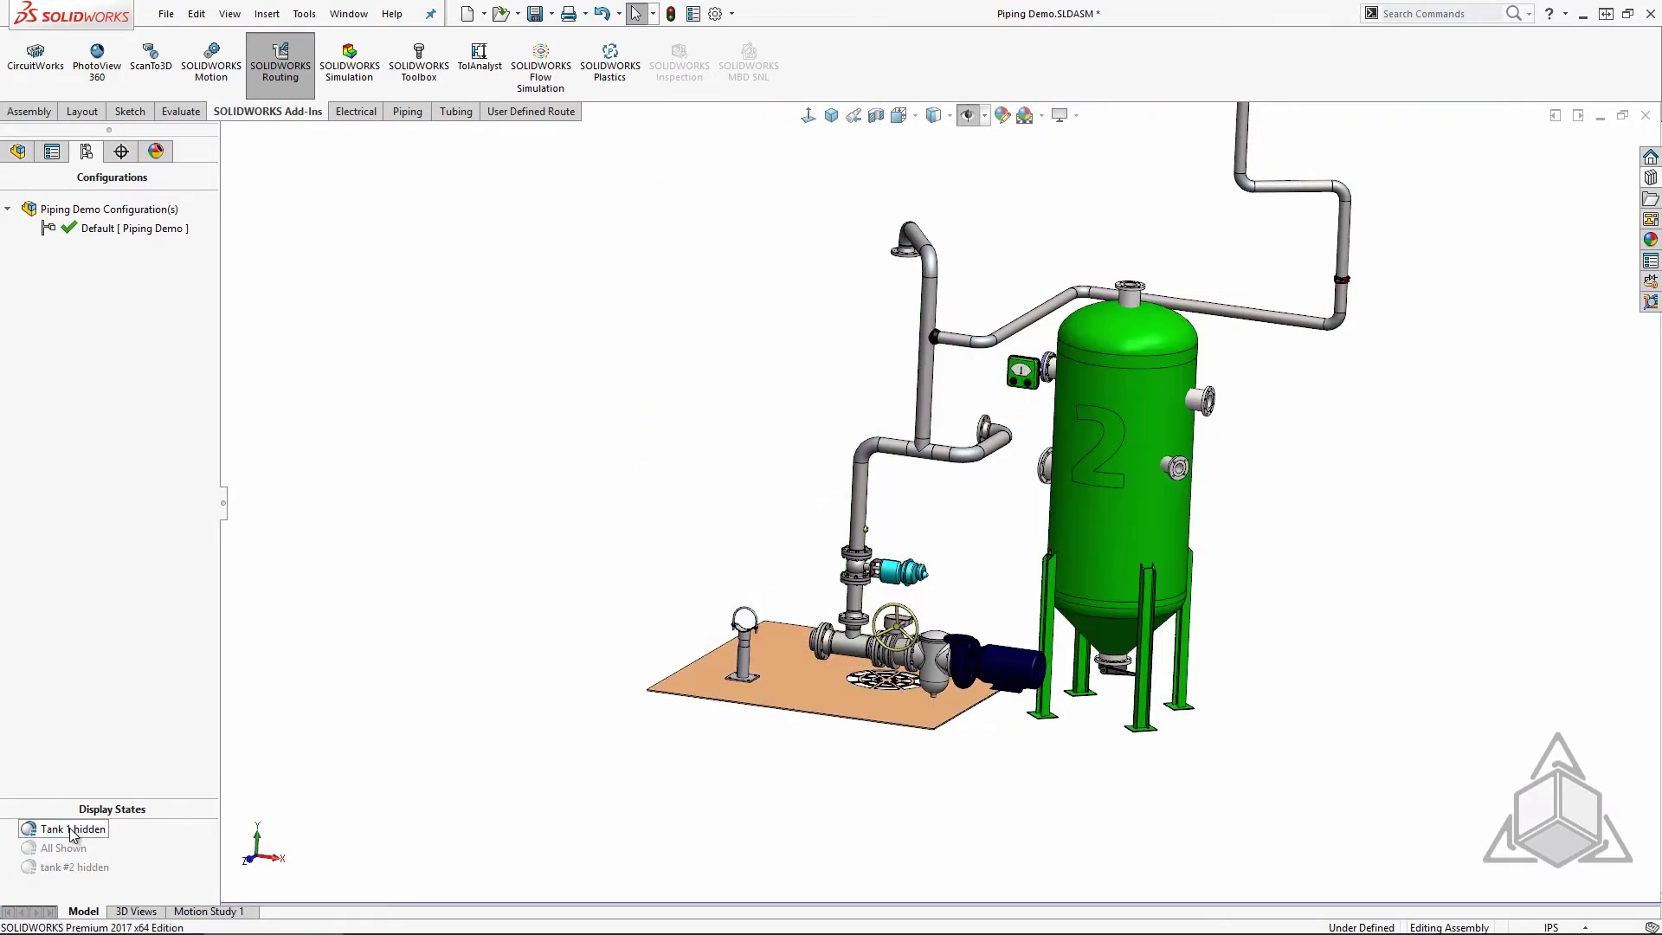
double_click(73, 866)
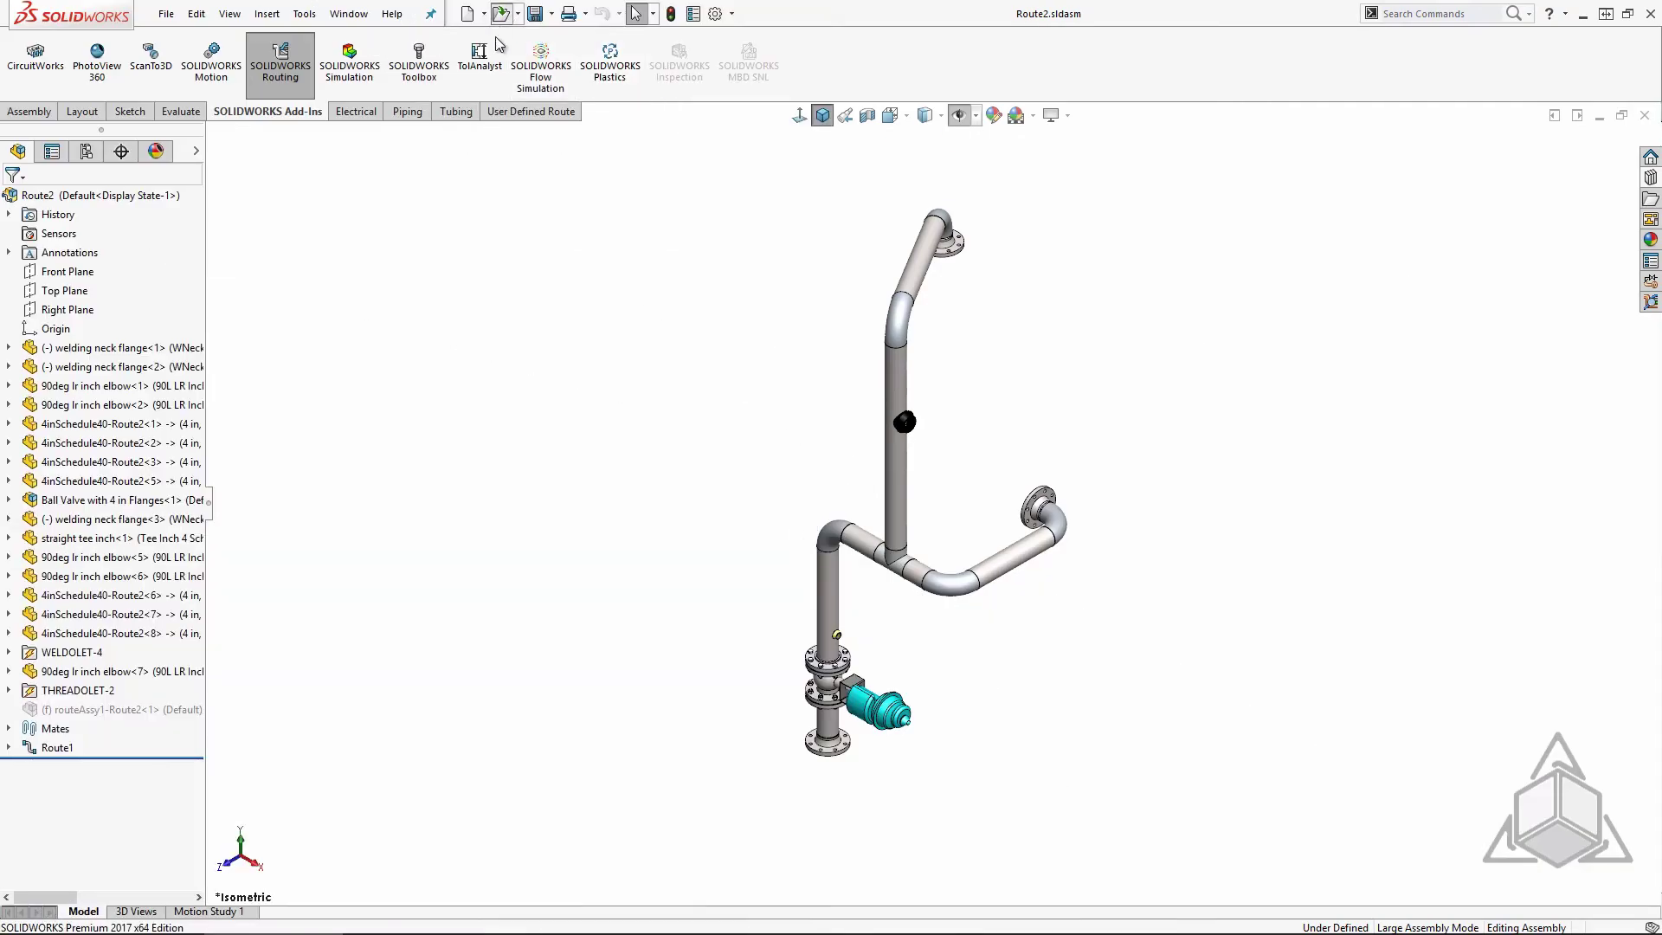
Step: Open Piping Demo.SLDASM from the Oil and Gas folder in its Tank 1 hidden display state
left_click(501, 13)
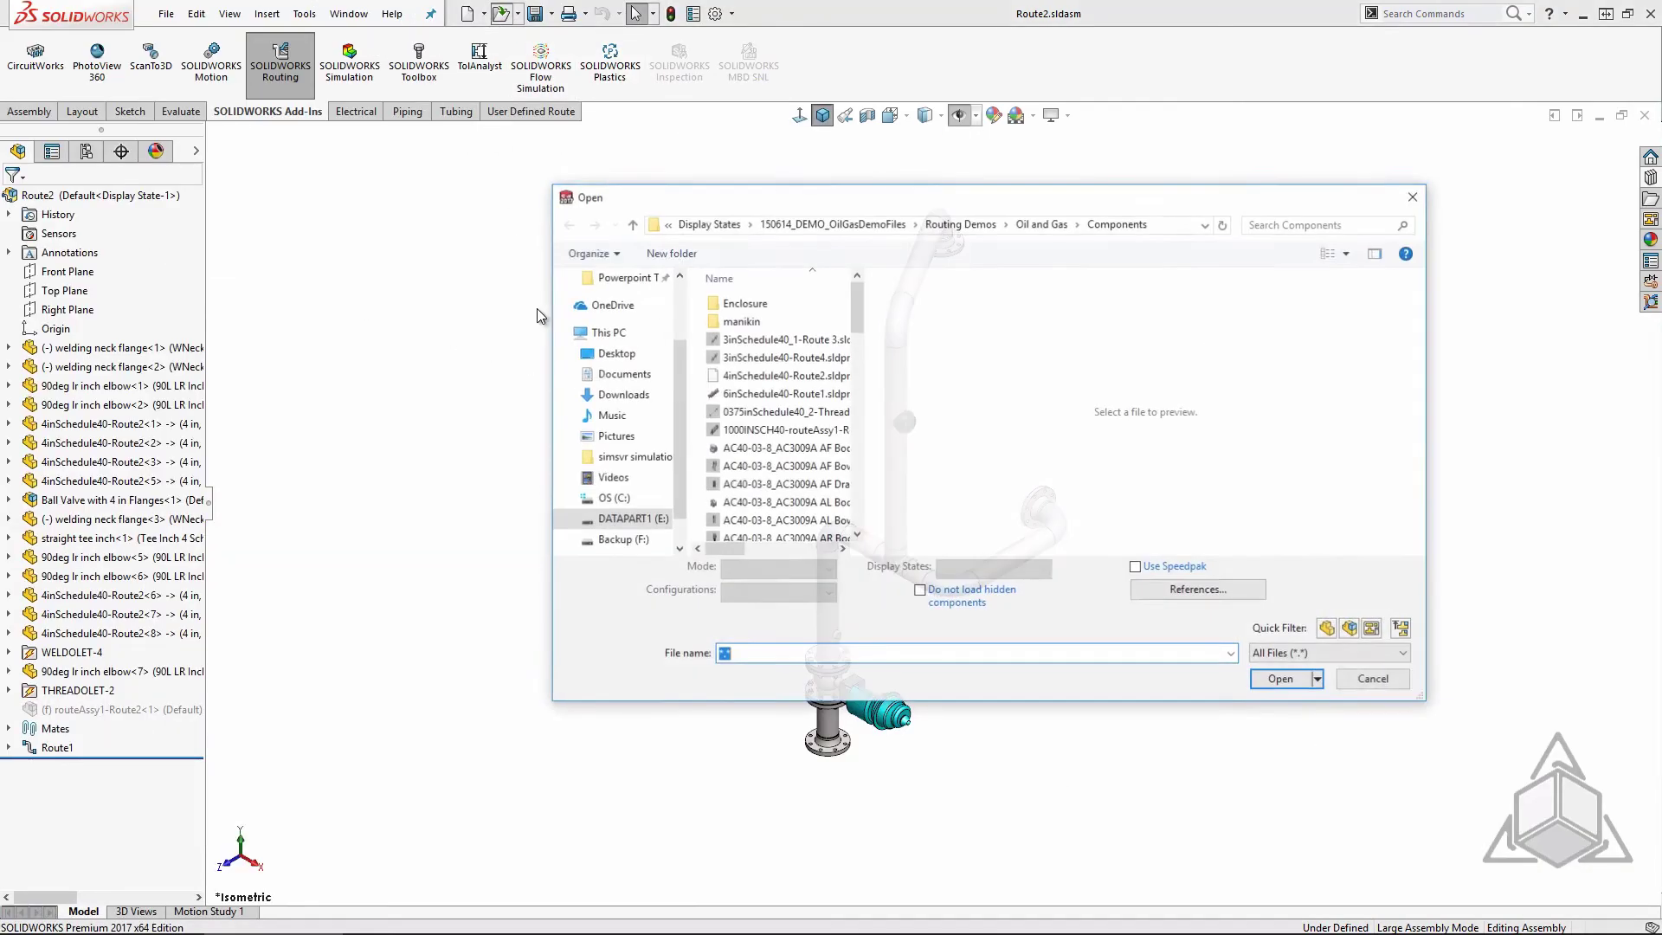
left_click(1404, 631)
left_click(1041, 223)
left_click(772, 448)
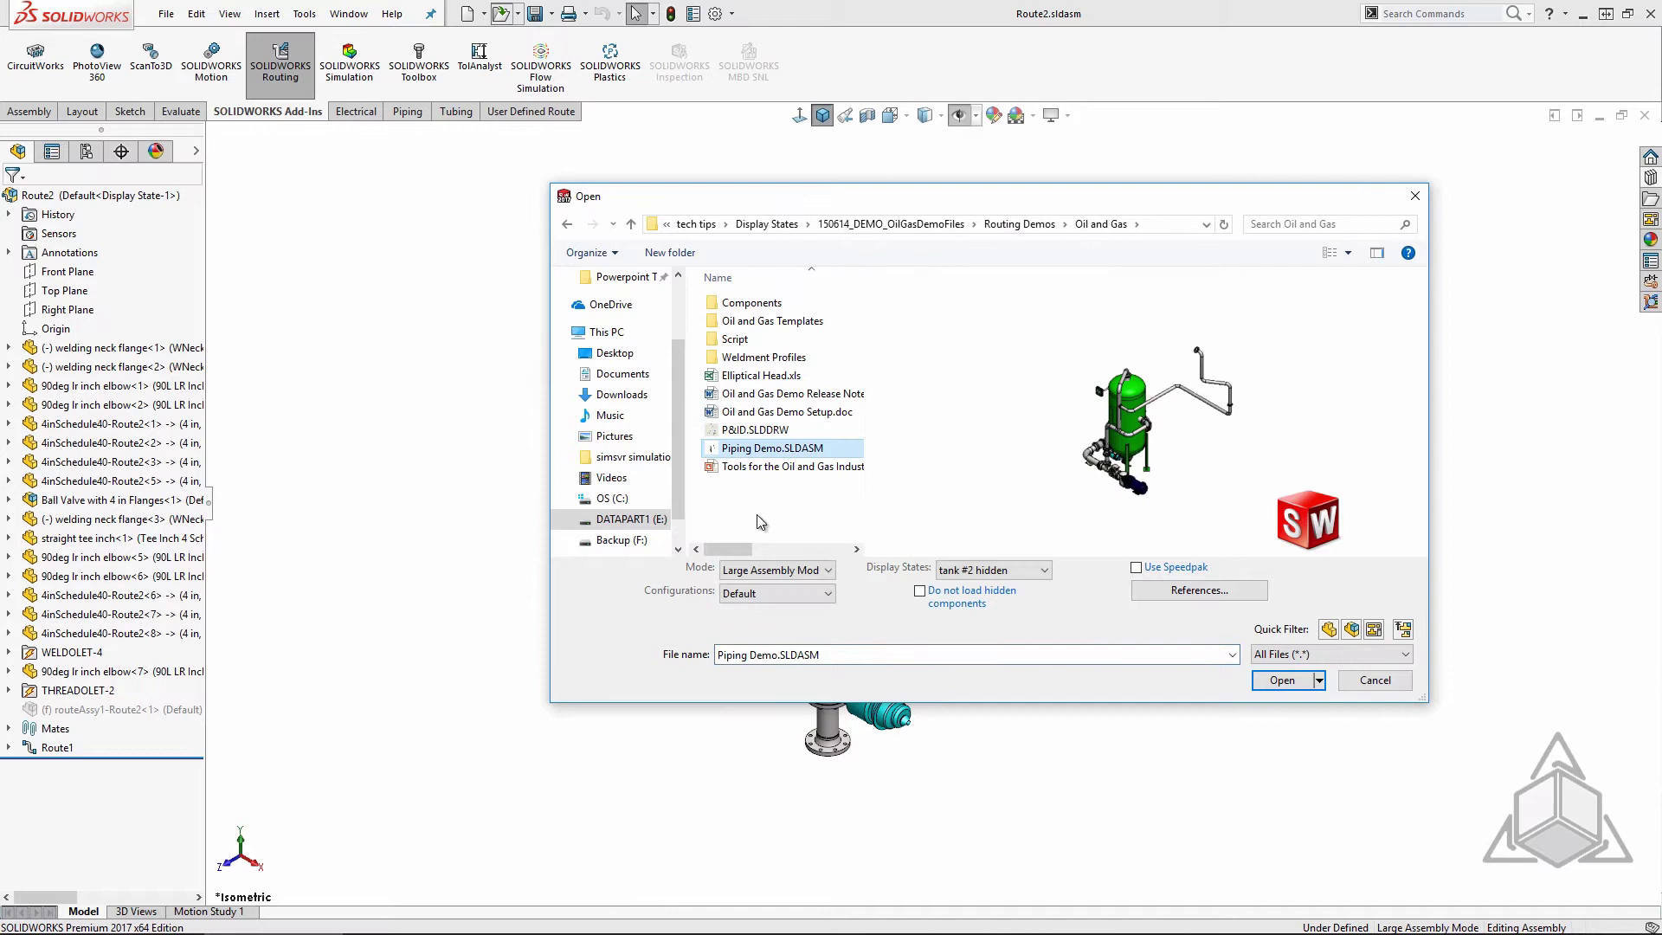
left_click(1021, 572)
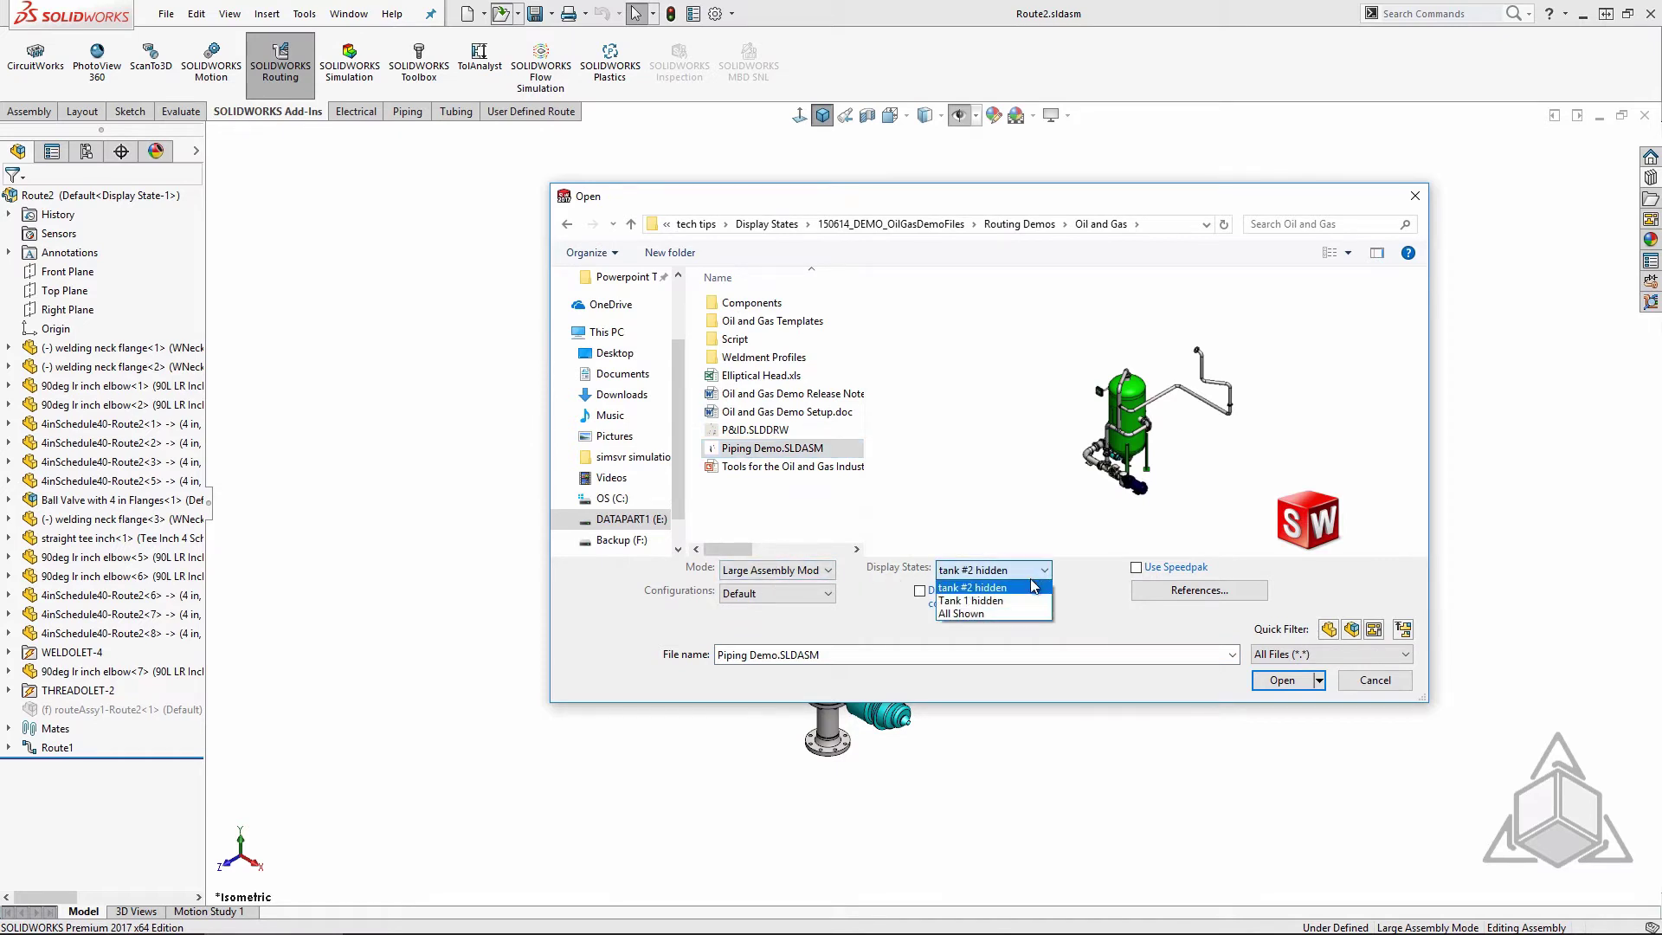
left_click(1030, 614)
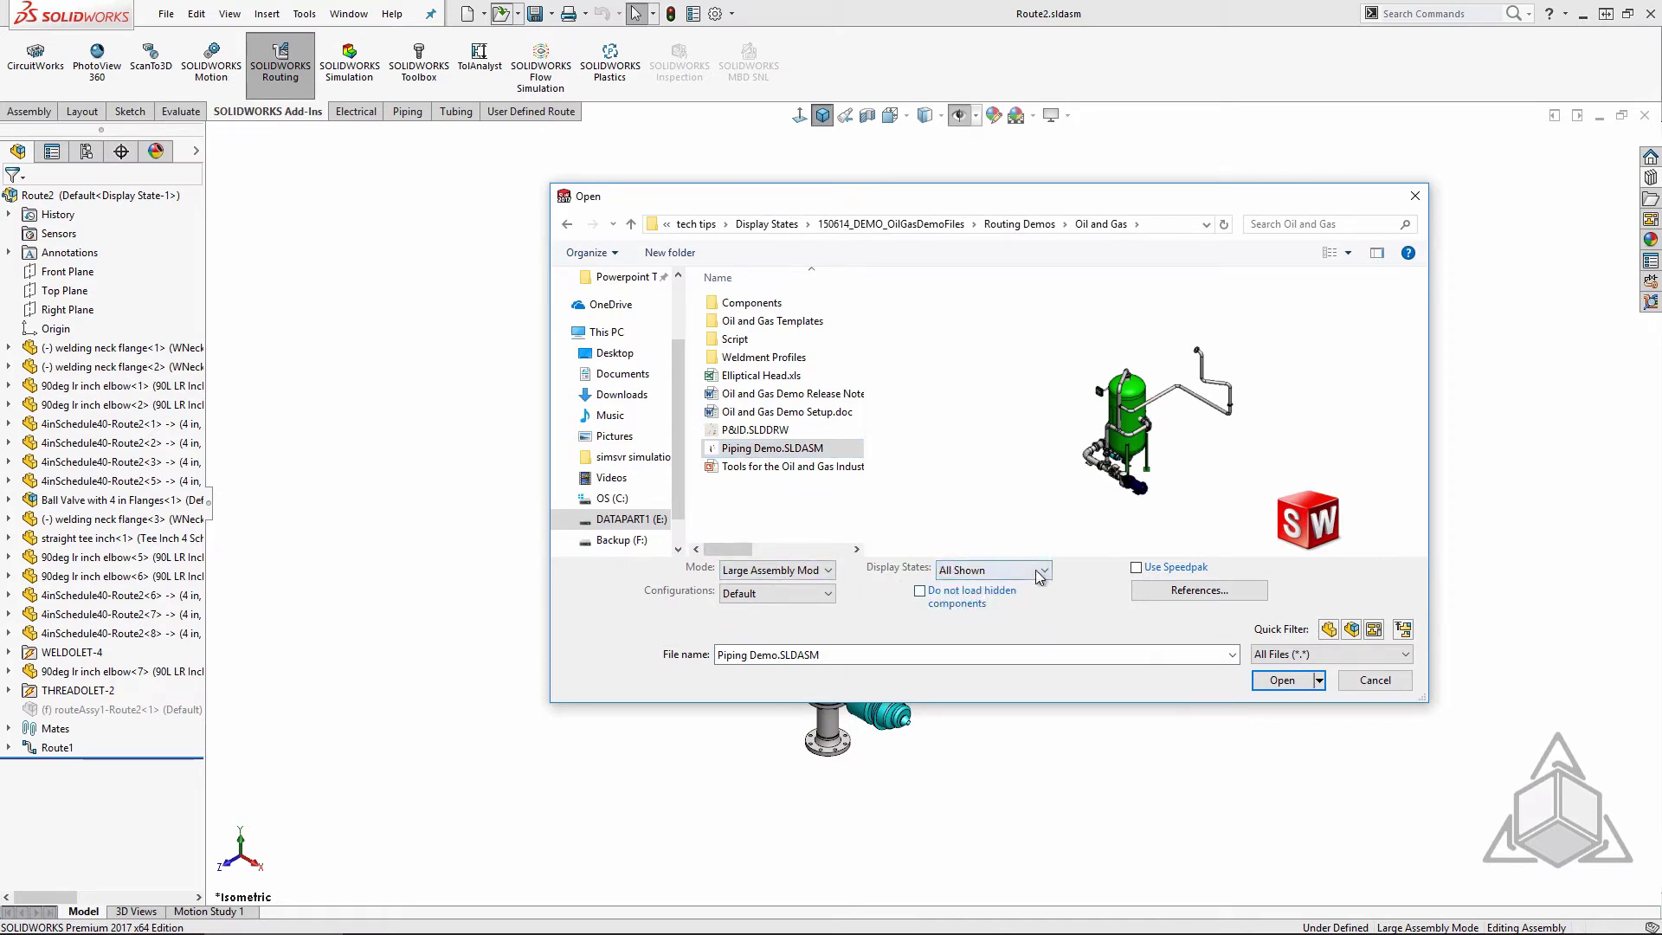
left_click(1039, 571)
left_click(1031, 599)
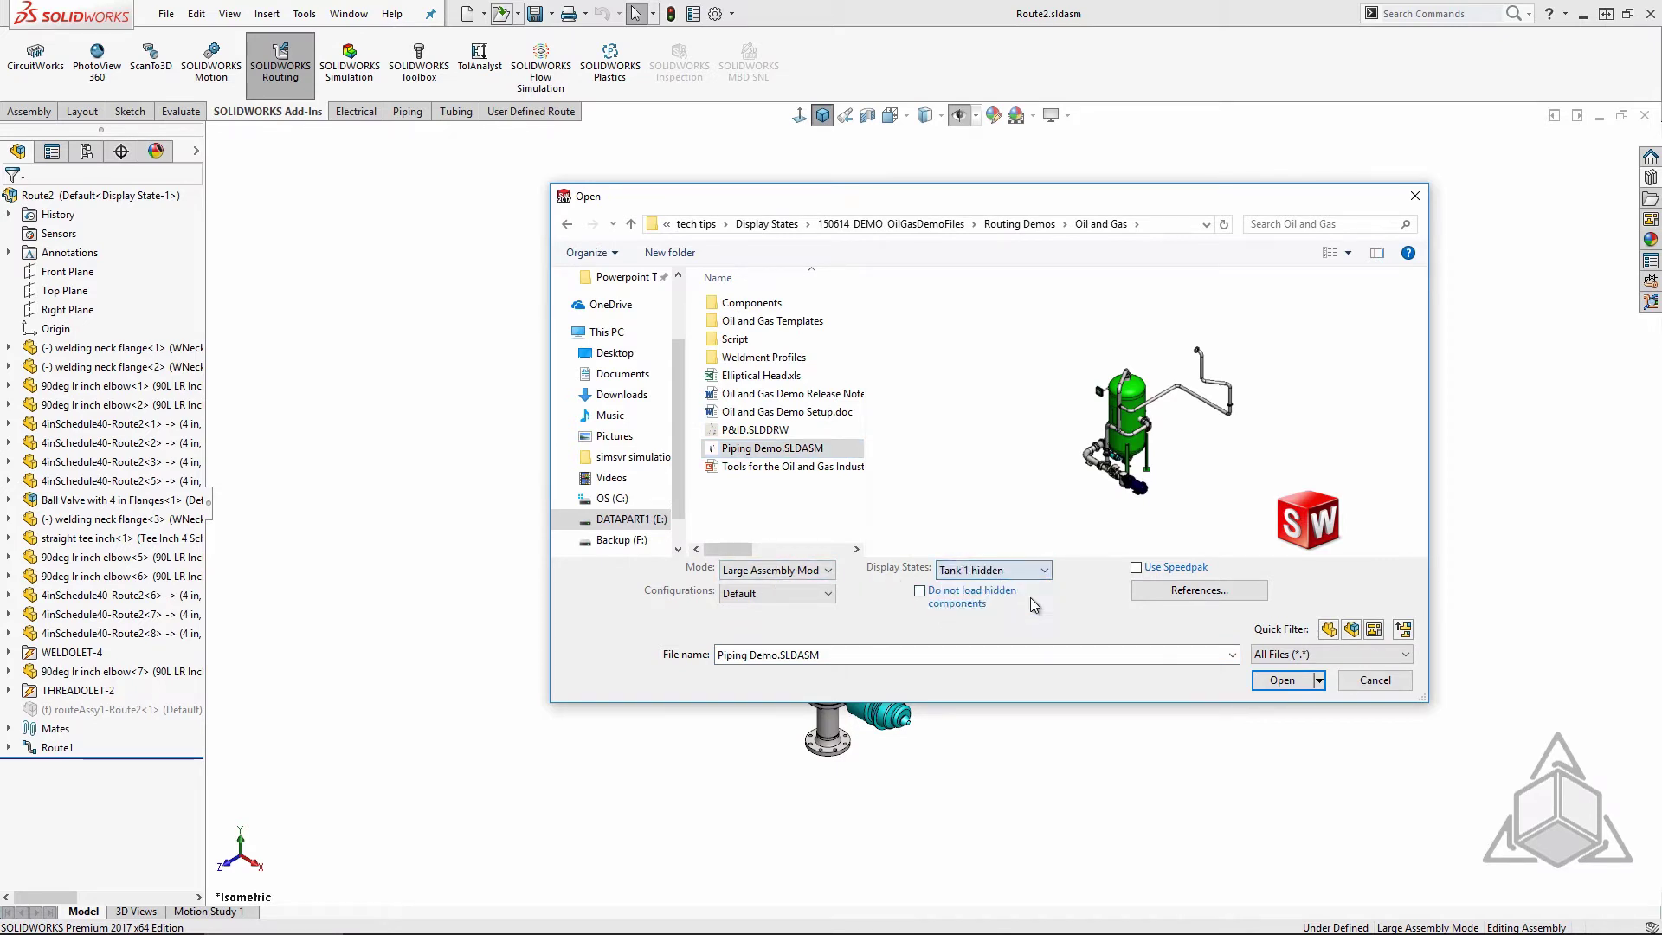
left_click(1267, 683)
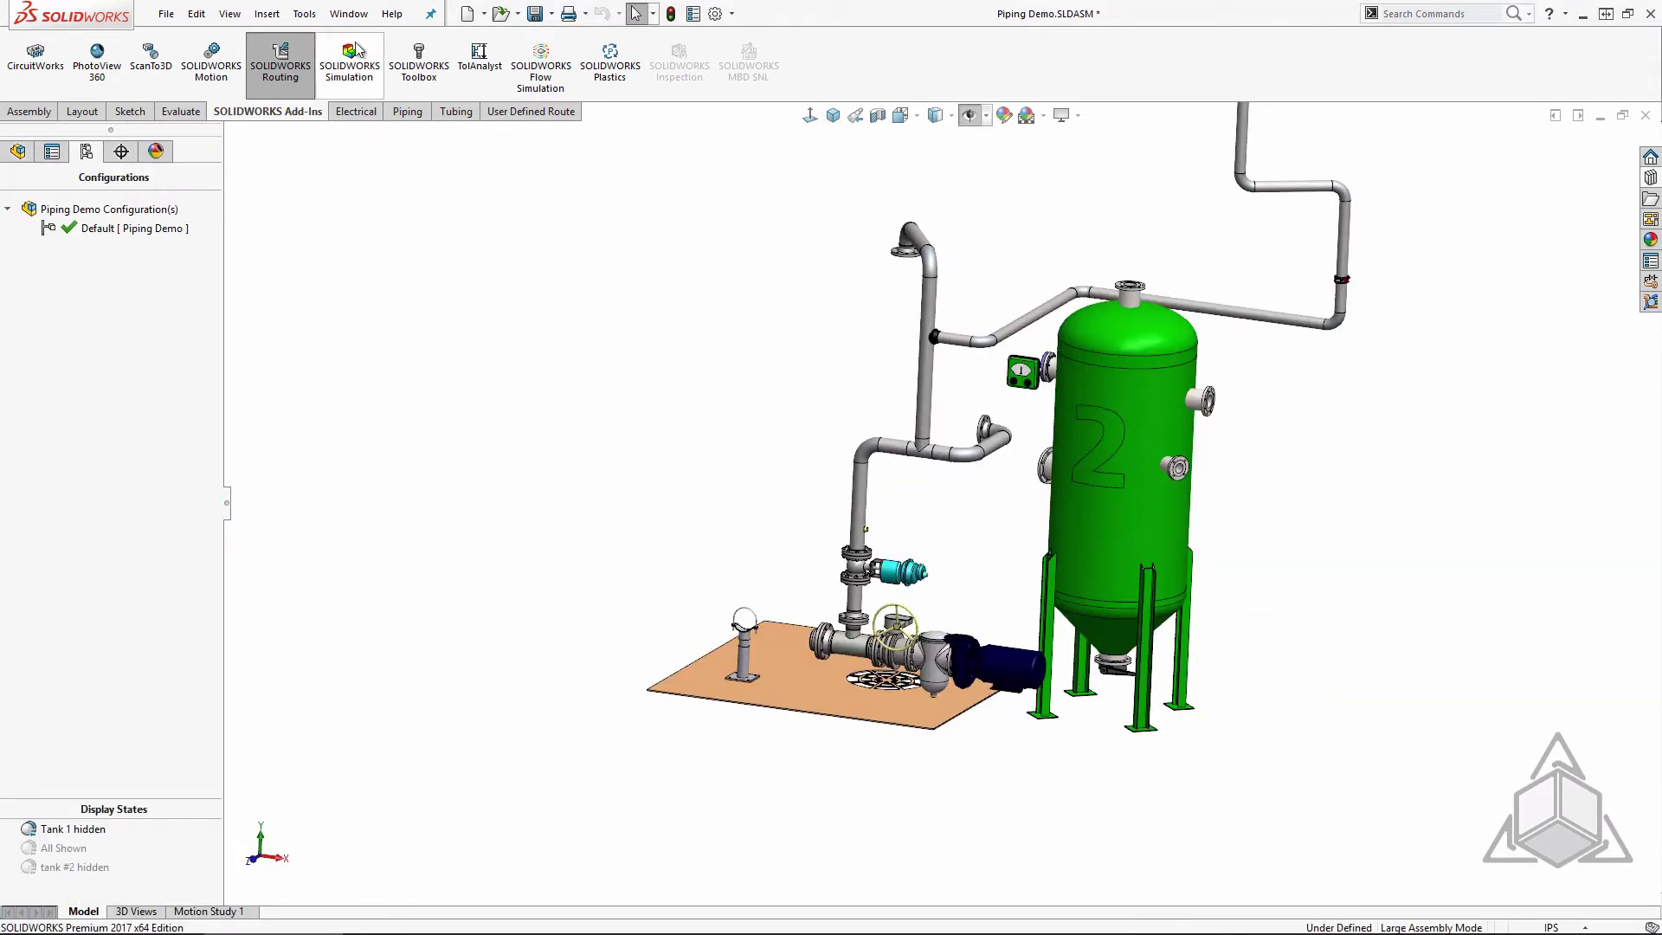
Step: Switch to Mountain Bike.SLDASM and apply gunmetal/blue, red/blue, gunmetal/red, then gunmetal/blue again
left_click(349, 13)
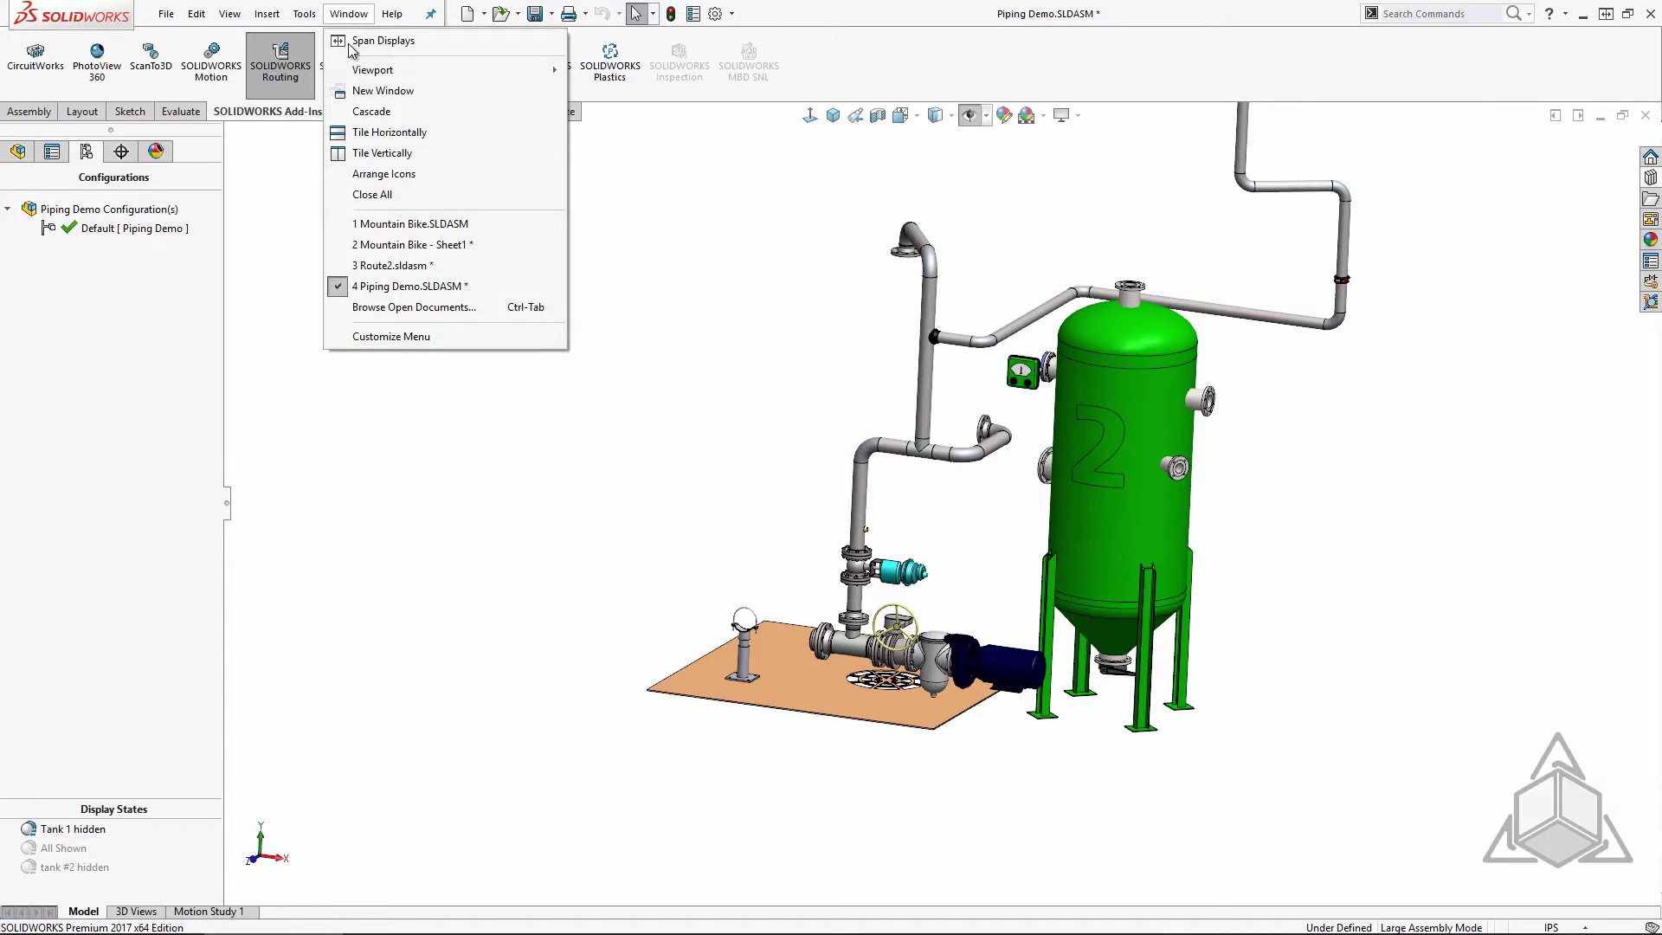
left_click(370, 223)
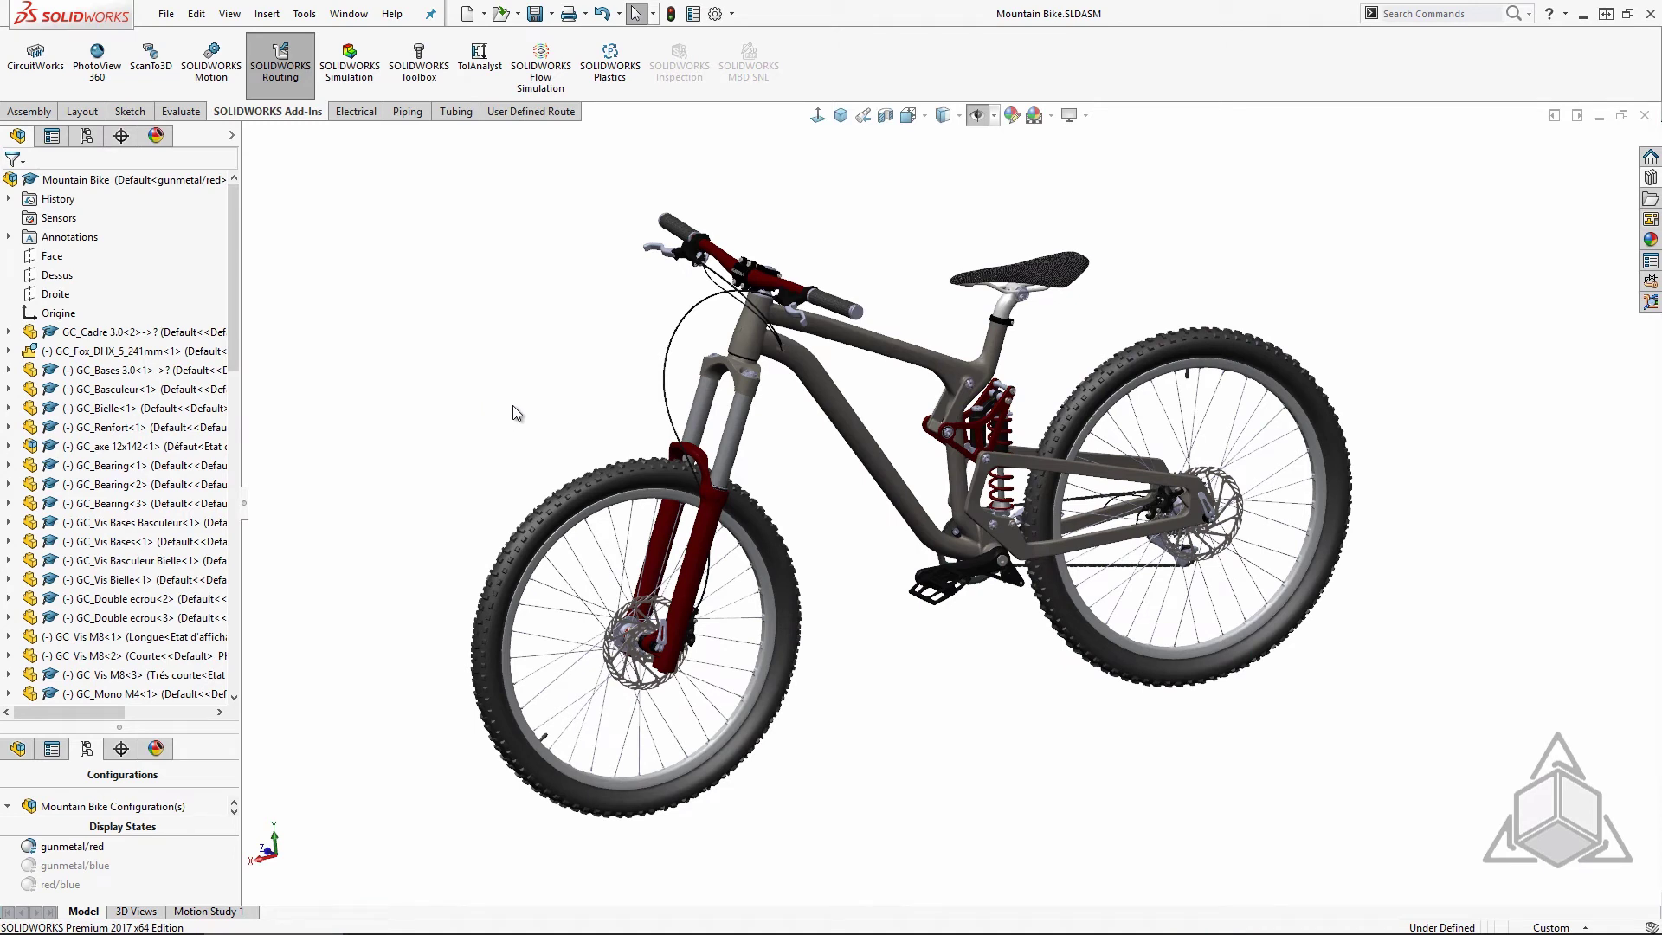
double_click(109, 867)
double_click(60, 885)
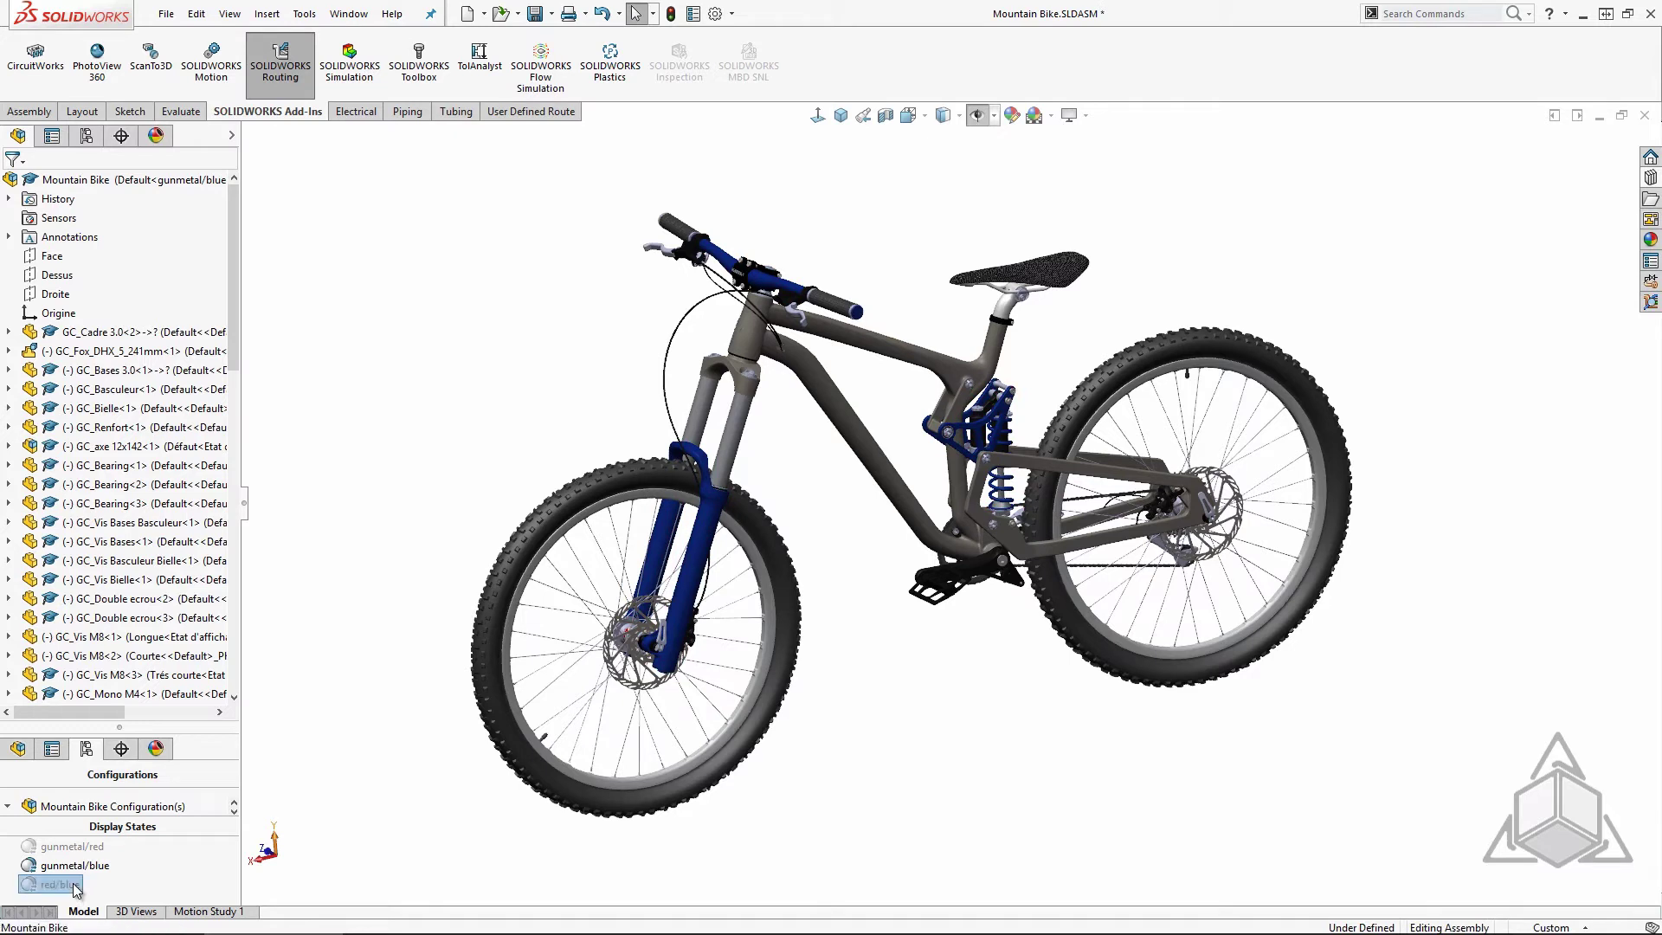
double_click(71, 851)
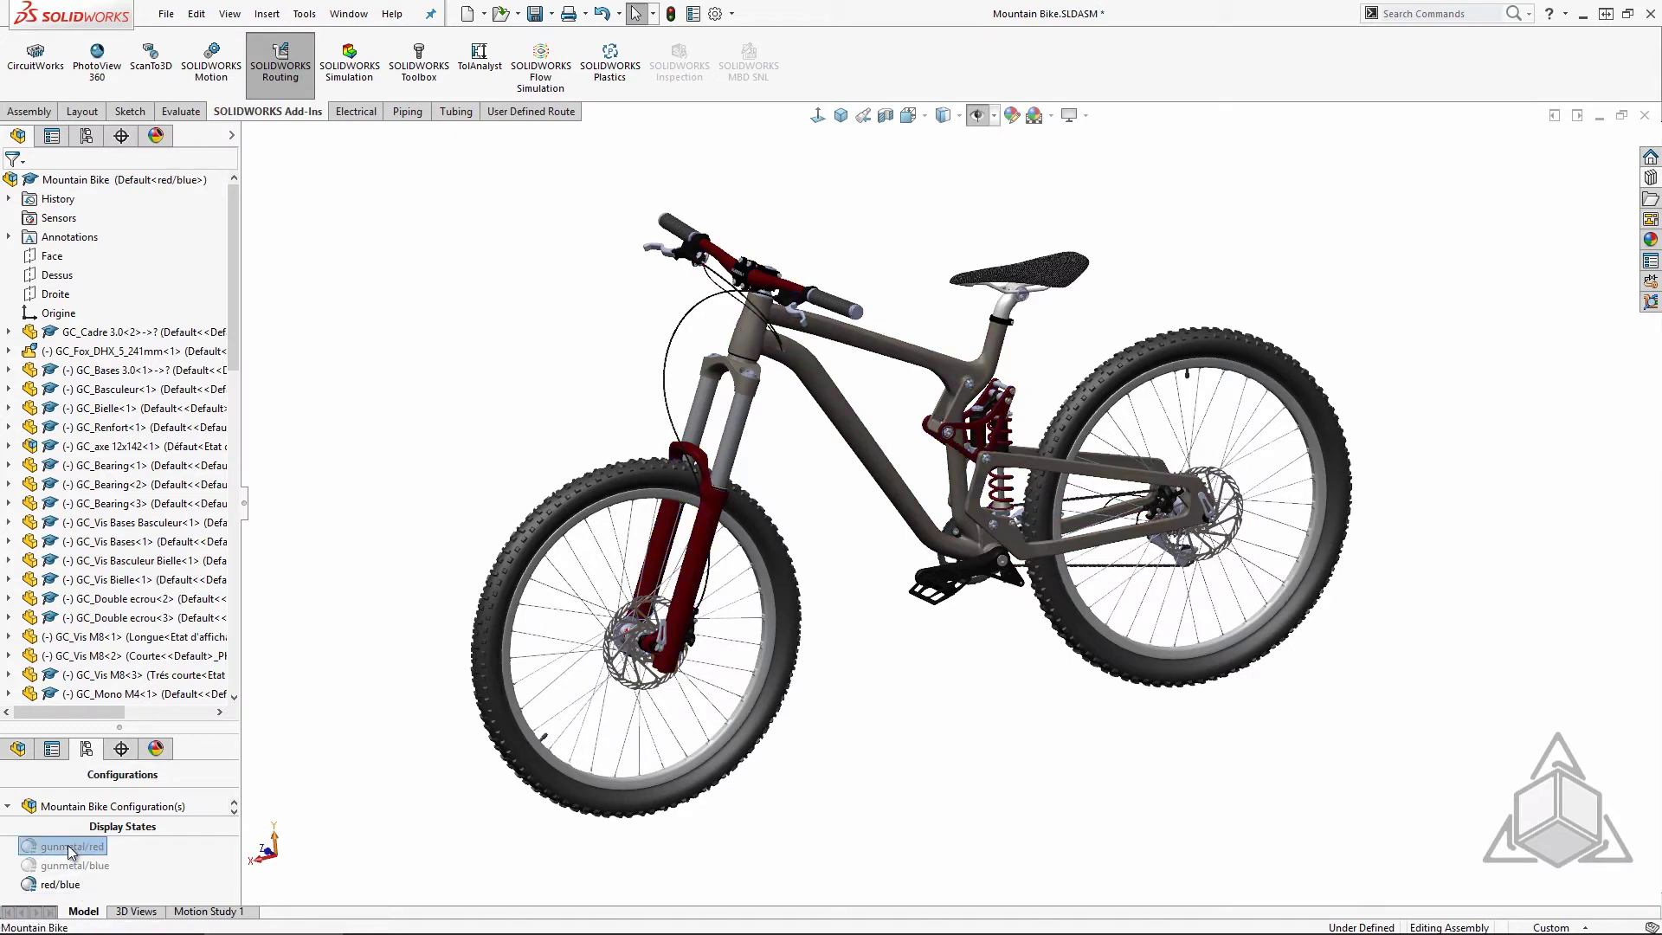
double_click(75, 866)
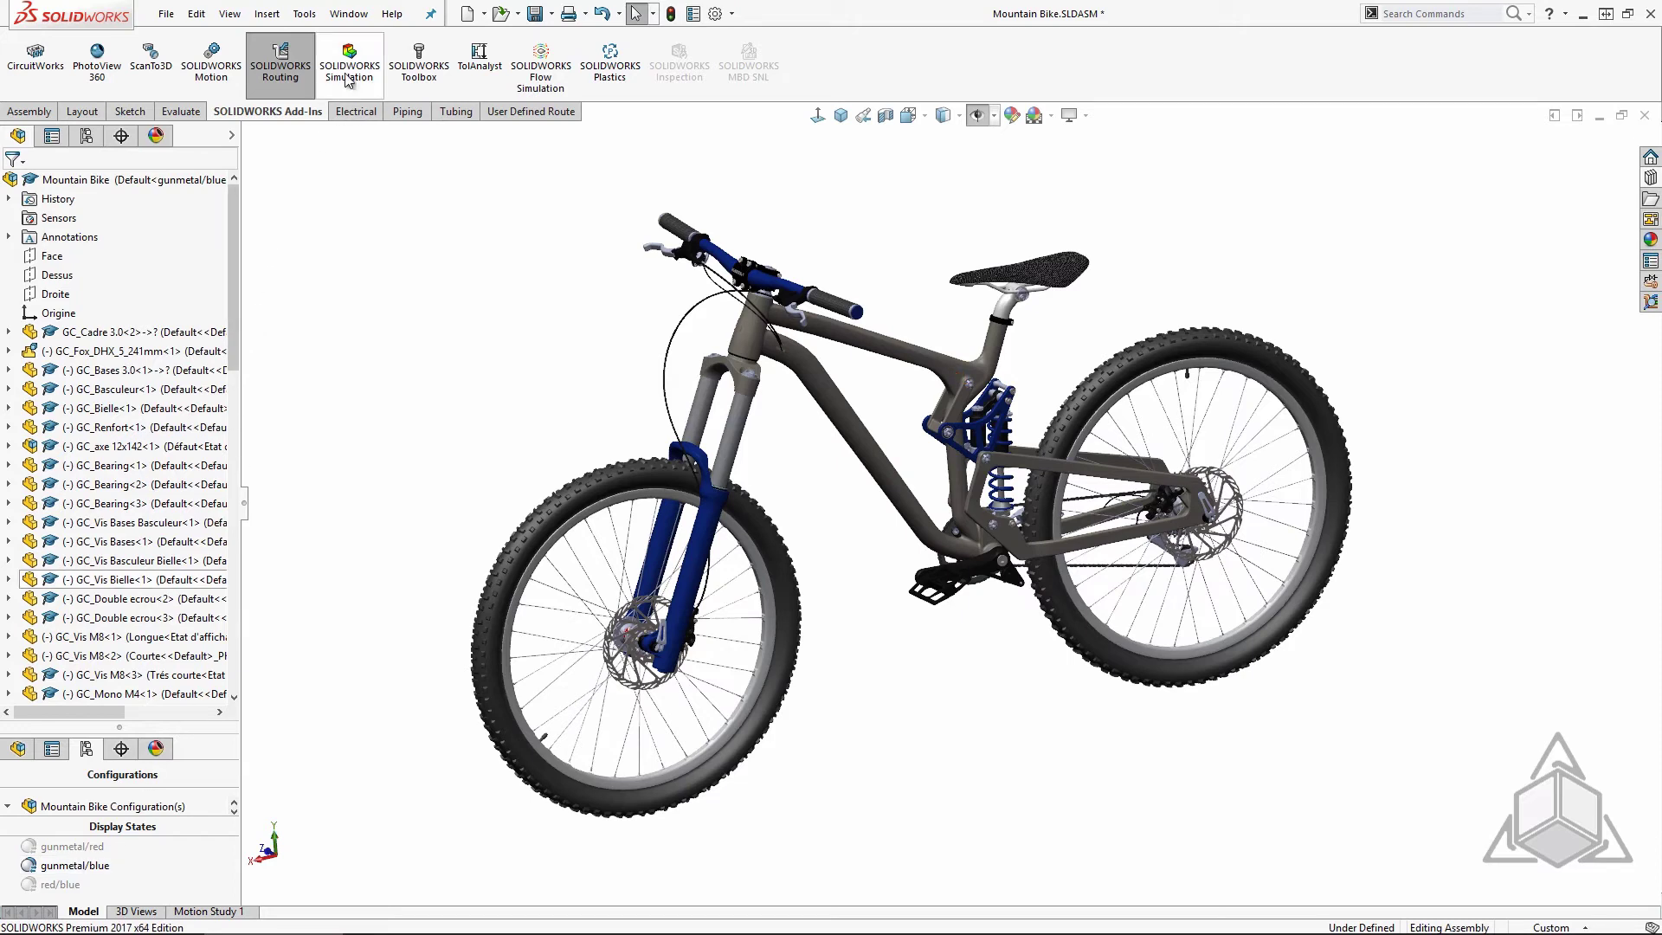
Step: Switch to the Mountain Bike - Sheet1 drawing and zoom in on its three colour views
left_click(349, 13)
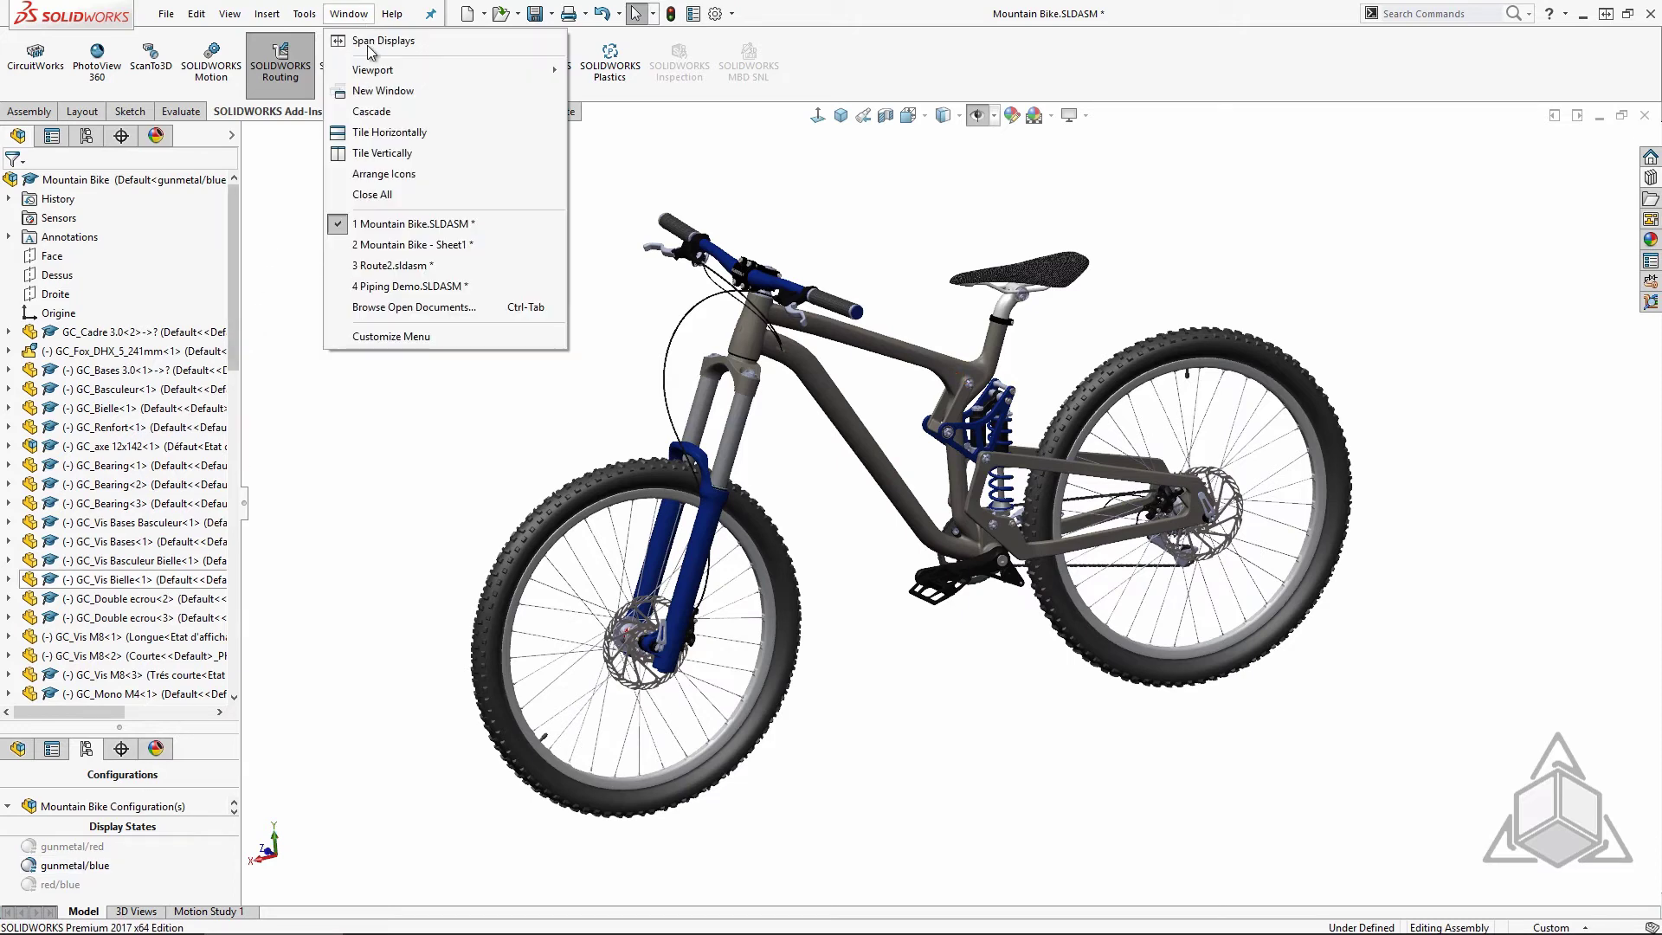
left_click(398, 246)
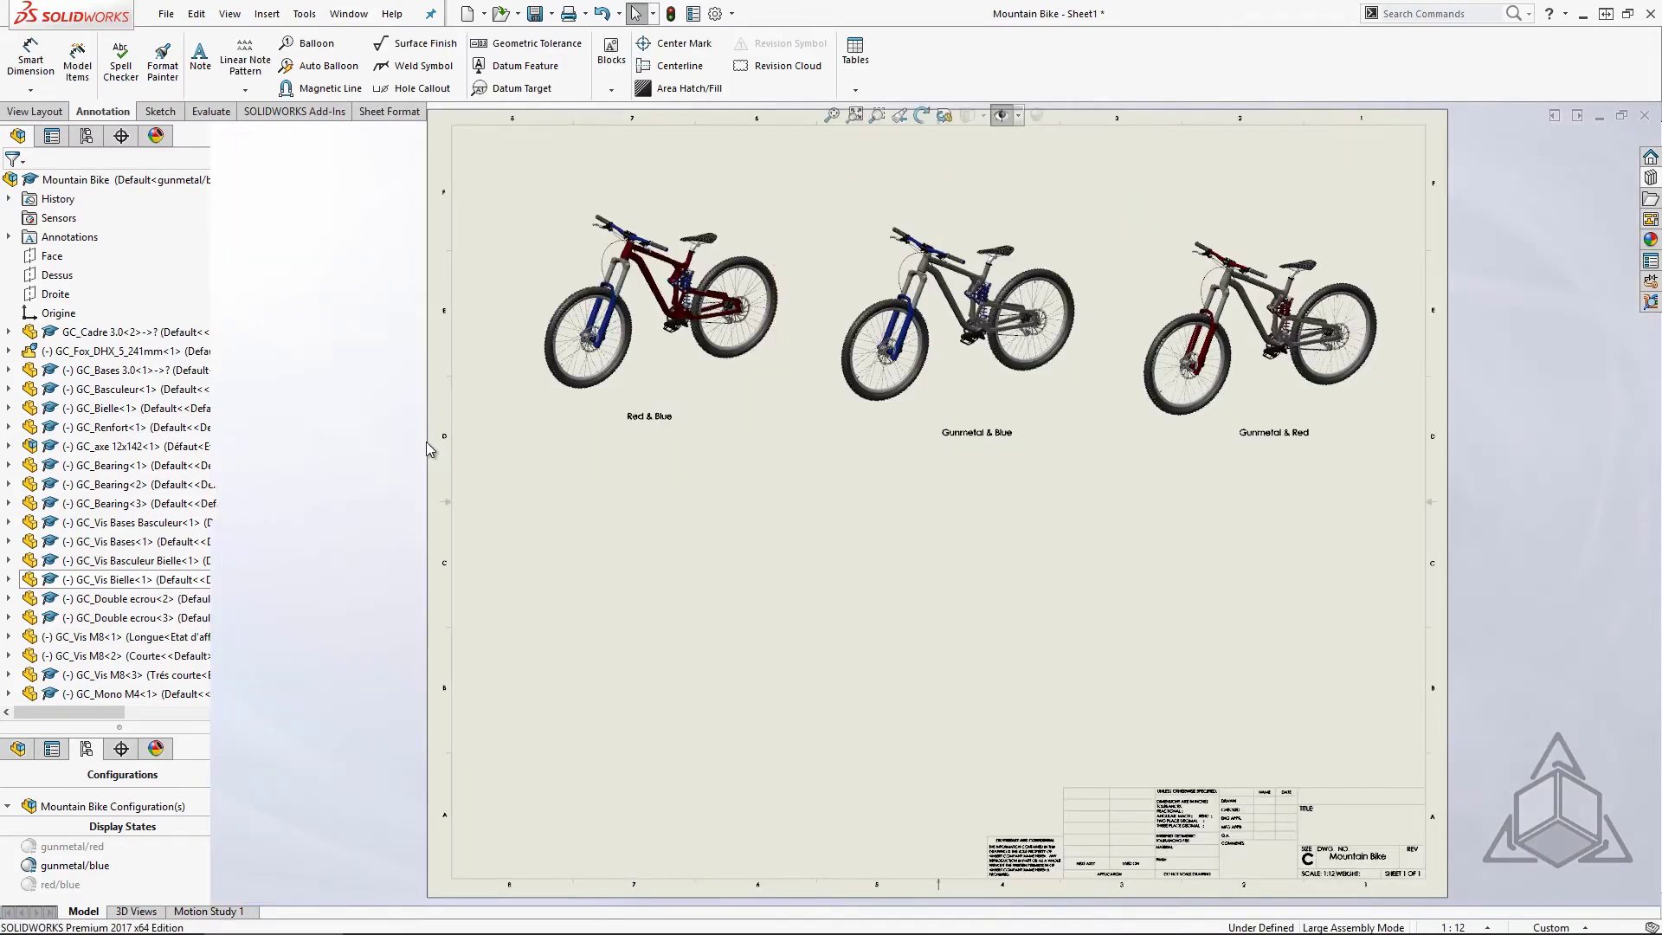
scroll(1060, 251, "down", 3)
scroll(1056, 251, "down", 1)
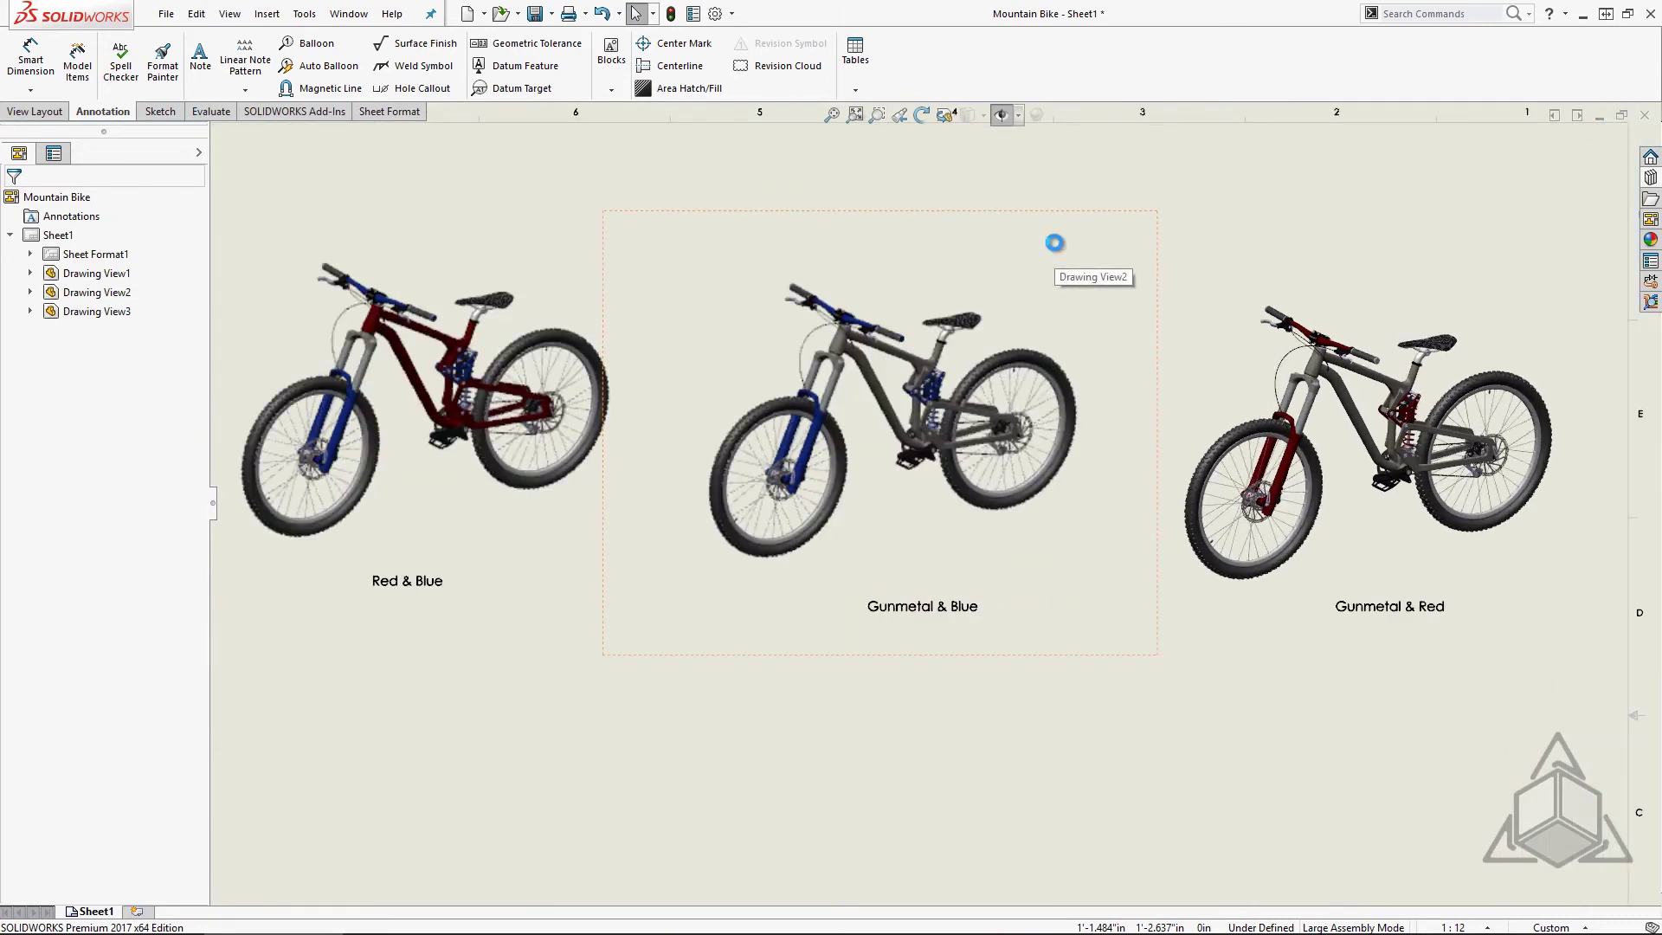